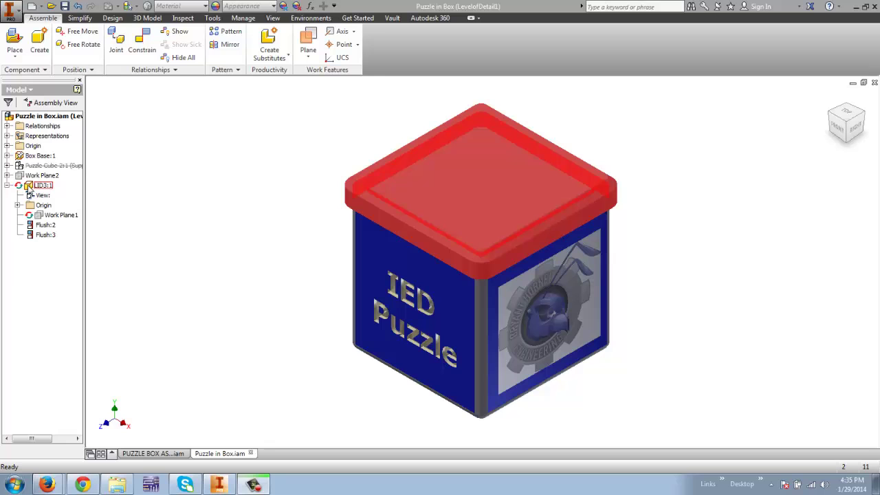
Step: Open the lid component LID3:1 for in-place editing and start a 2D sketch on its top face, with the view turned upright
double_click(29, 187)
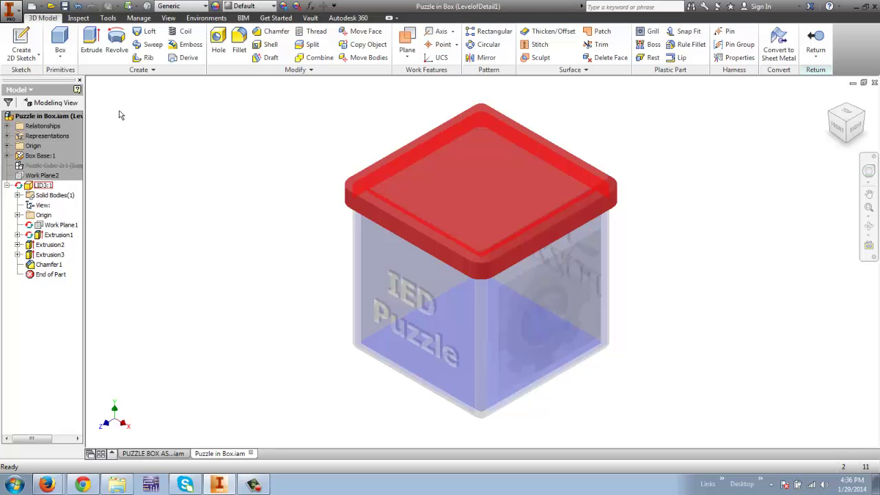
click(24, 43)
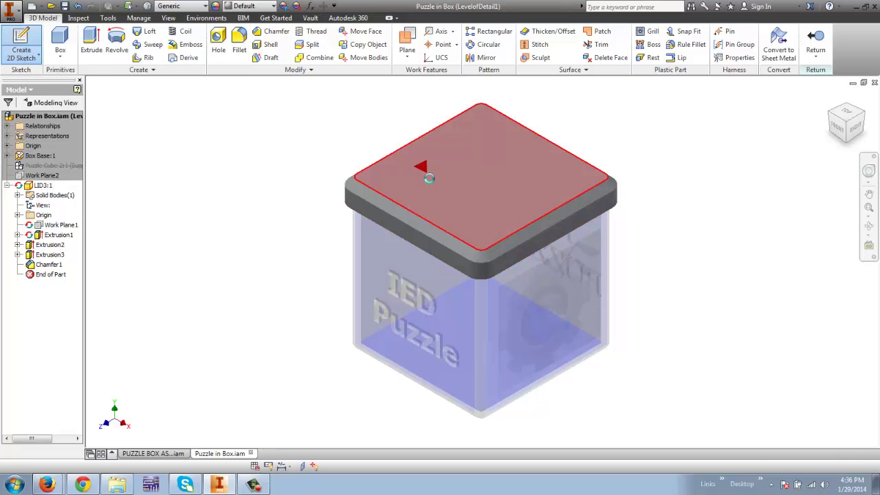
click(420, 169)
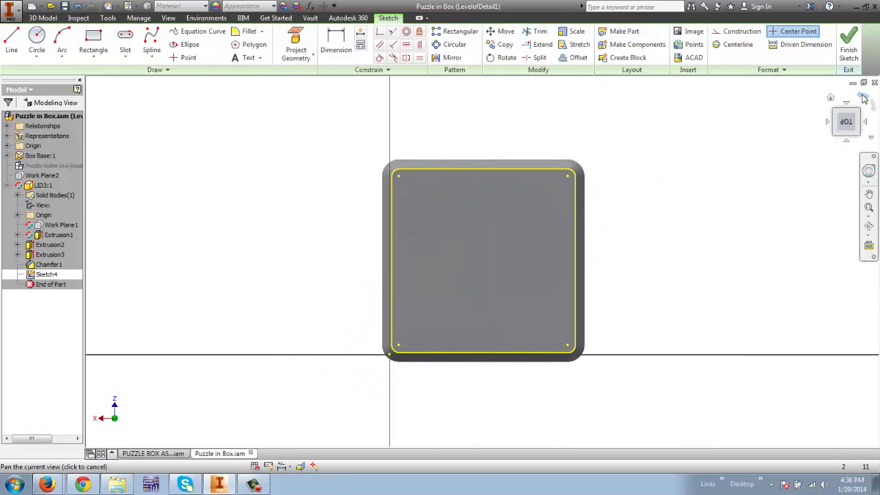
click(864, 98)
click(864, 99)
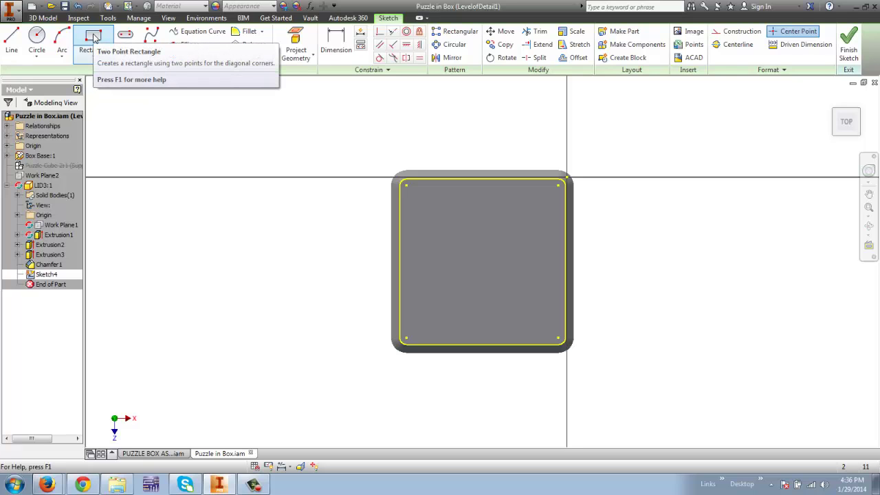
Step: Sketch a 1.5 in by 1.5 in two-point rectangle on the lid's top face
click(99, 44)
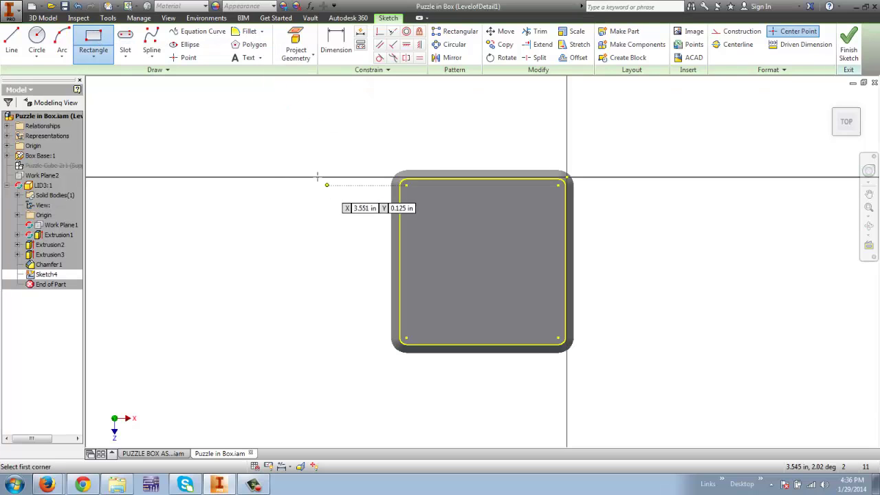
click(436, 220)
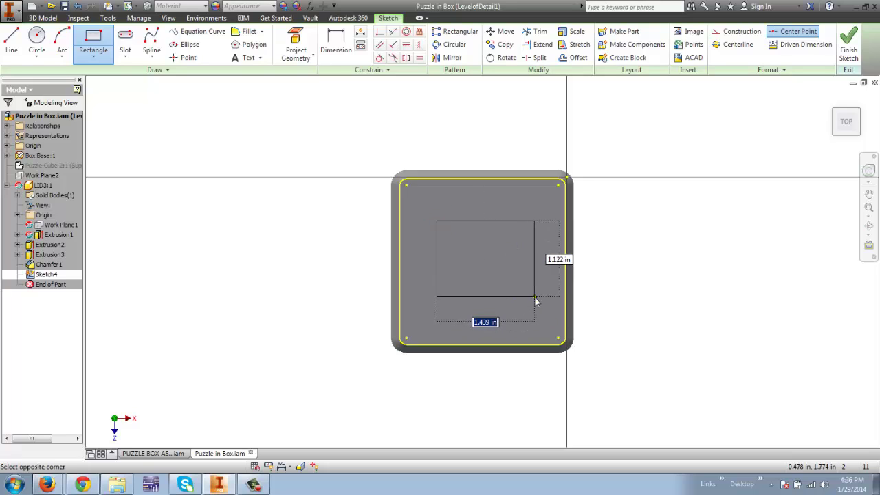
text(.5)
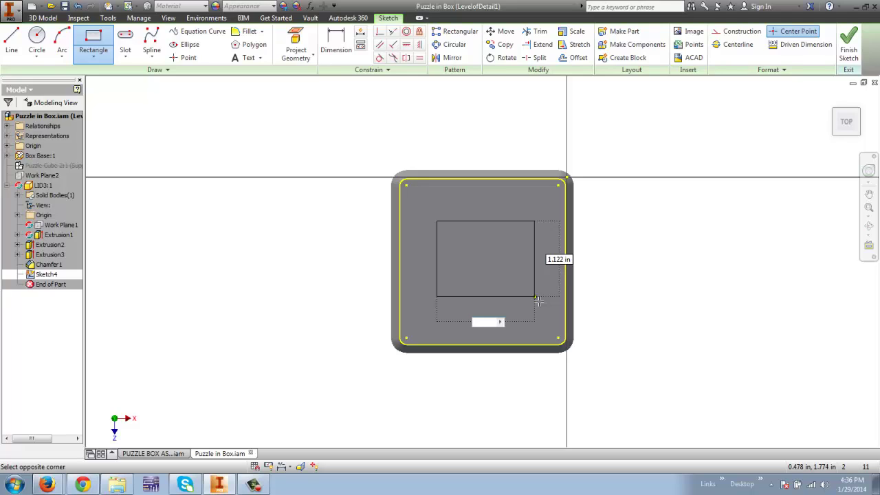
key(Tab)
text(1.5)
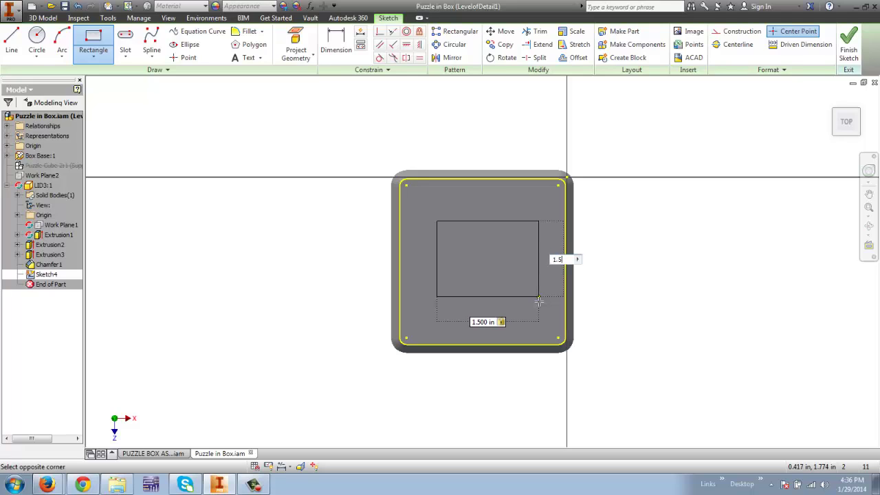
key(Return)
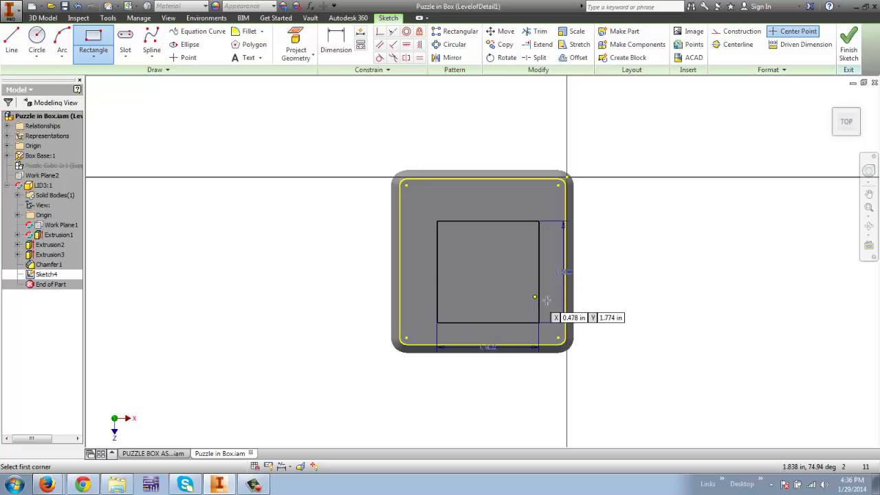
Step: Centre the square on the lid by aligning its side midpoints with the lid edge midpoints using horizontal and vertical constraints, and finish the sketch
click(405, 44)
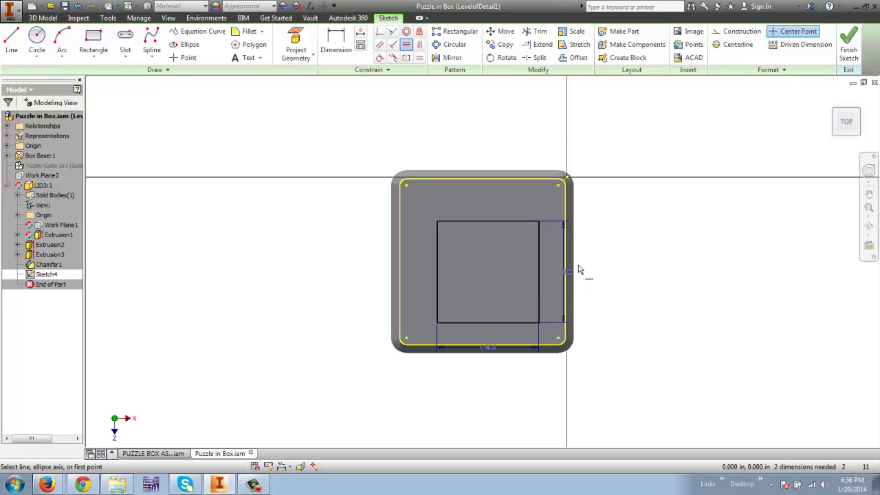
click(540, 273)
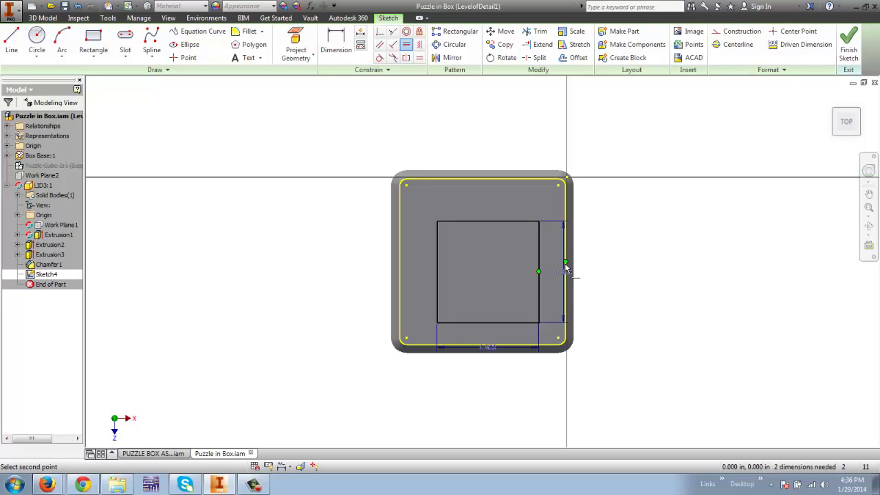
click(565, 263)
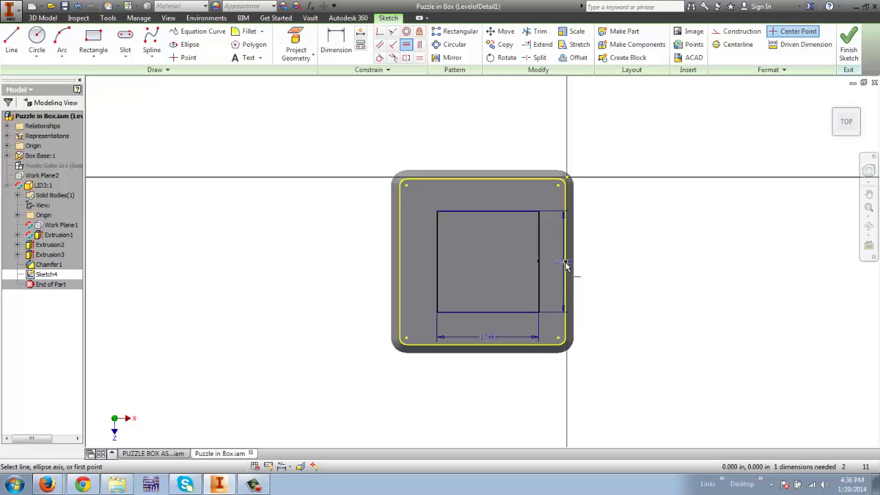
click(420, 44)
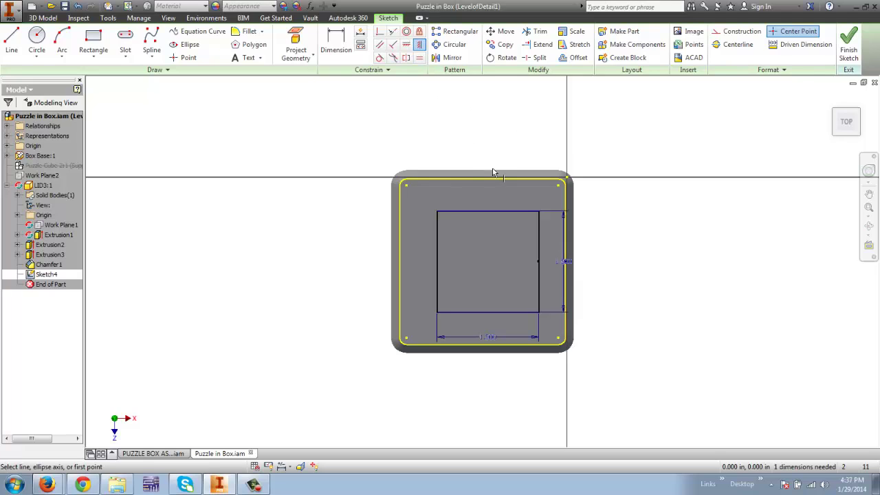
click(490, 216)
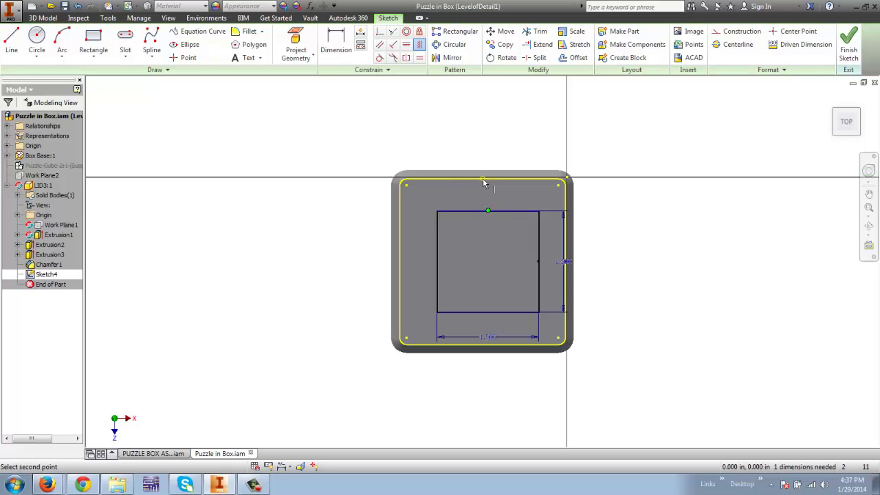
click(482, 181)
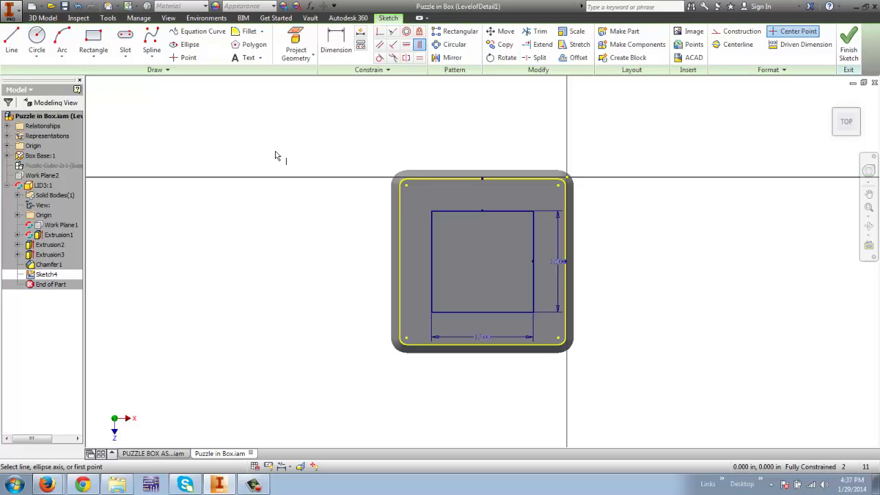
key(Escape)
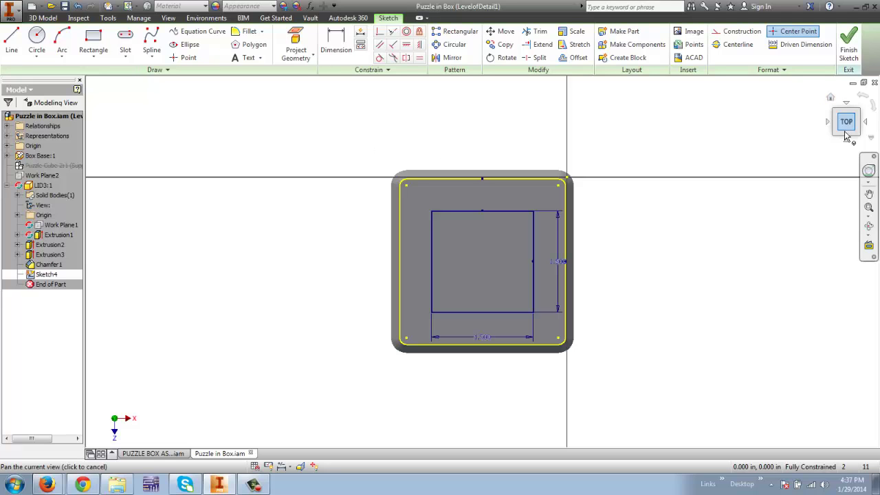
click(853, 44)
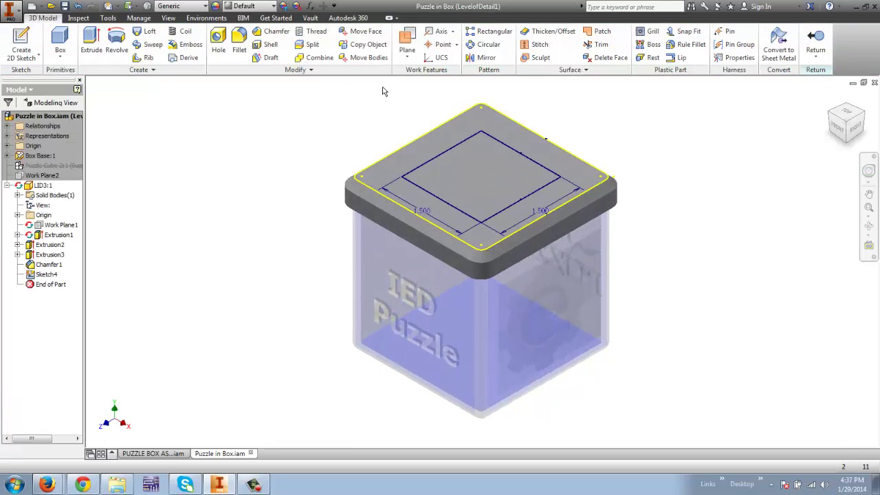
Step: Create a work plane offset 0.15 in above the lid's top face
click(410, 38)
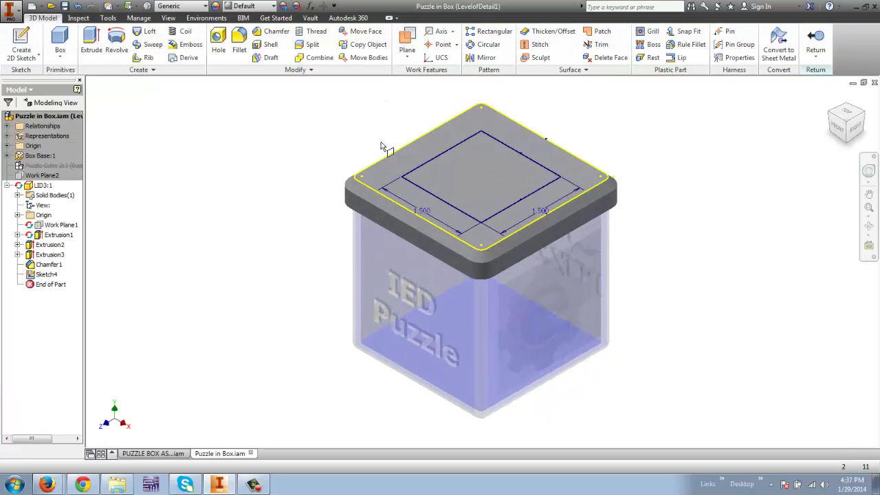
drag(387, 181, 387, 151)
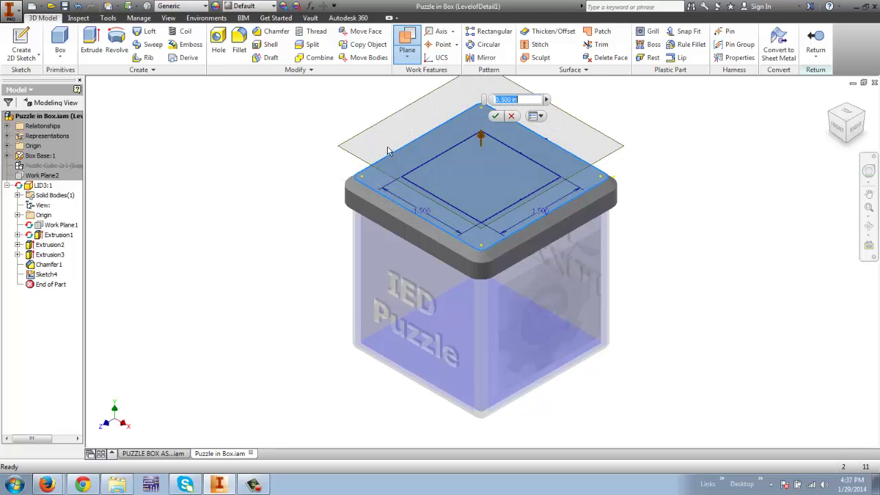
text(.15)
key(Return)
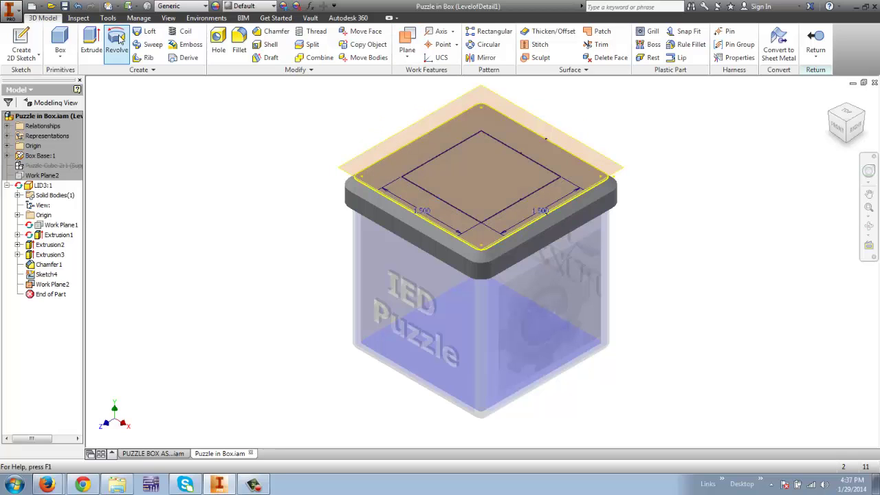
Step: Start a 2D sketch on the work plane above the lid, with the view turned upright
key(s)
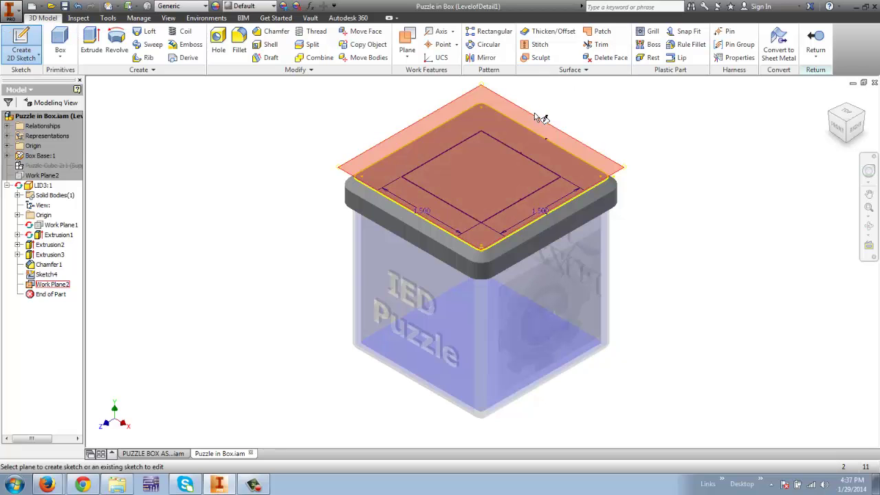
click(536, 114)
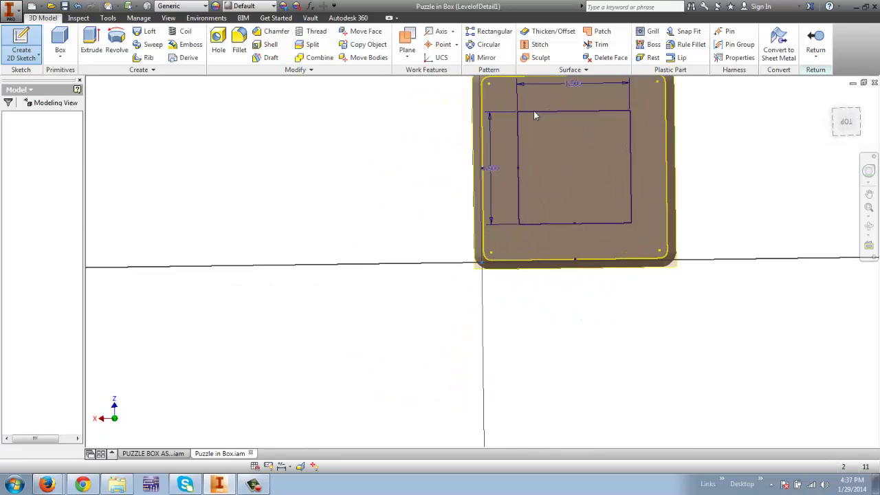
click(859, 101)
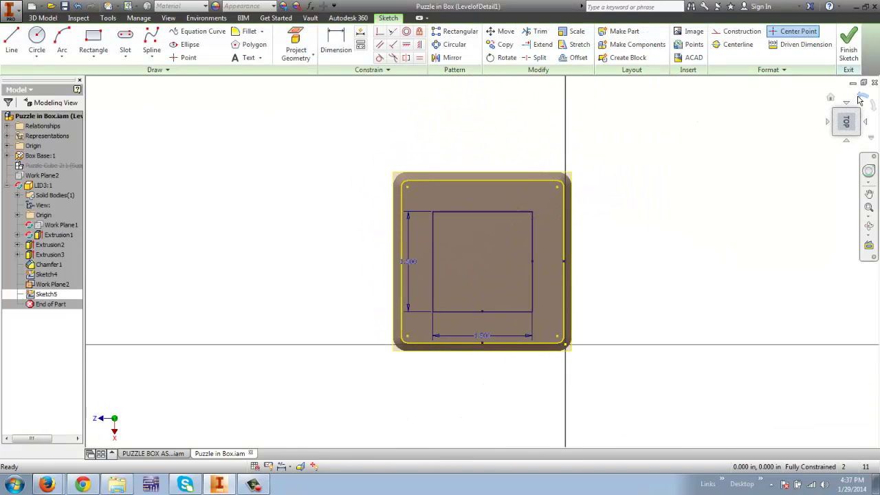
click(859, 100)
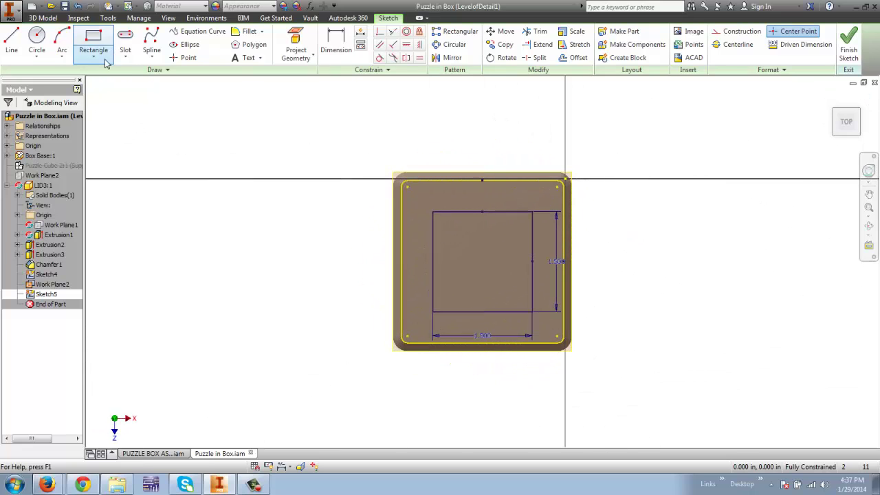
Step: Sketch a 0.75 in by 0.75 in two-point rectangle inside the outline of the larger square
click(93, 43)
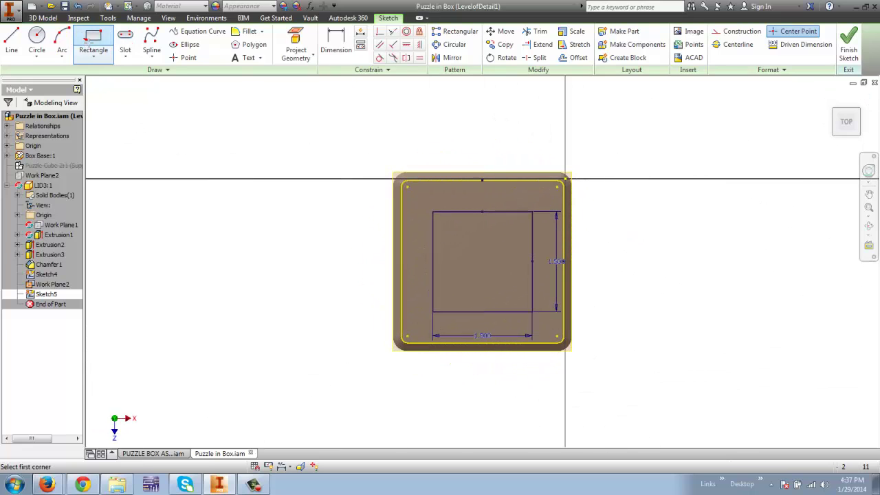
click(460, 238)
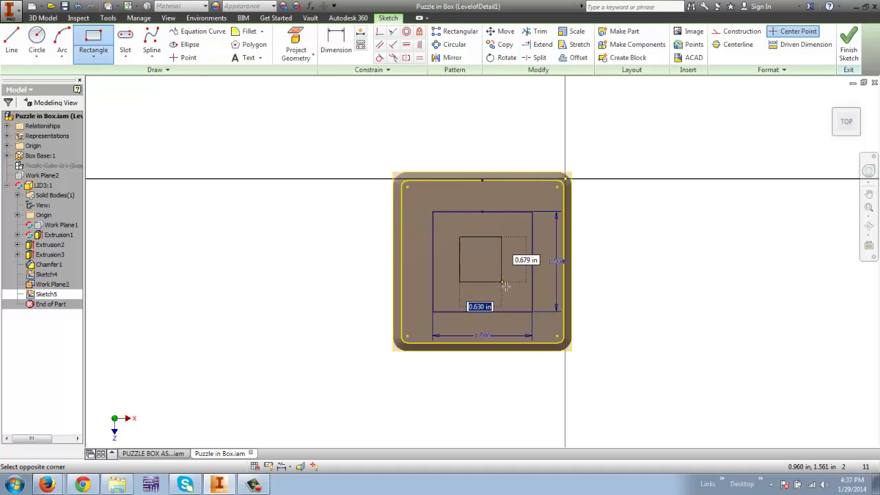
text(.75)
key(Tab)
text(.75)
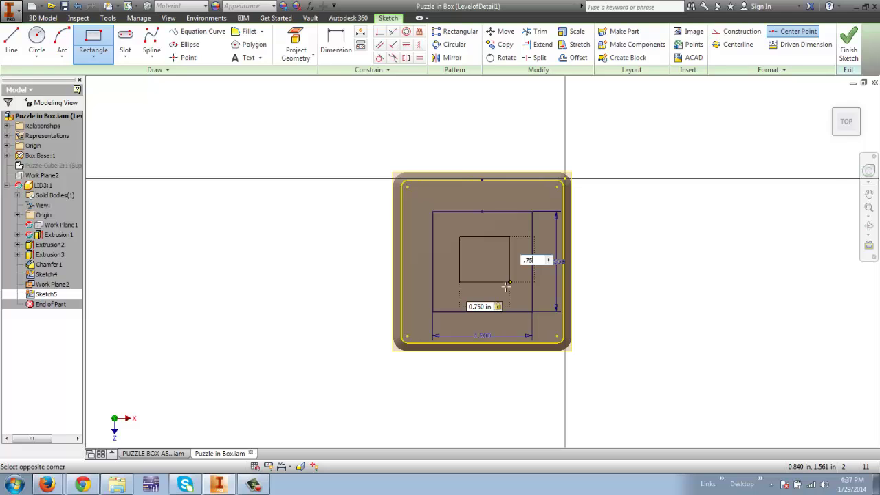
key(Return)
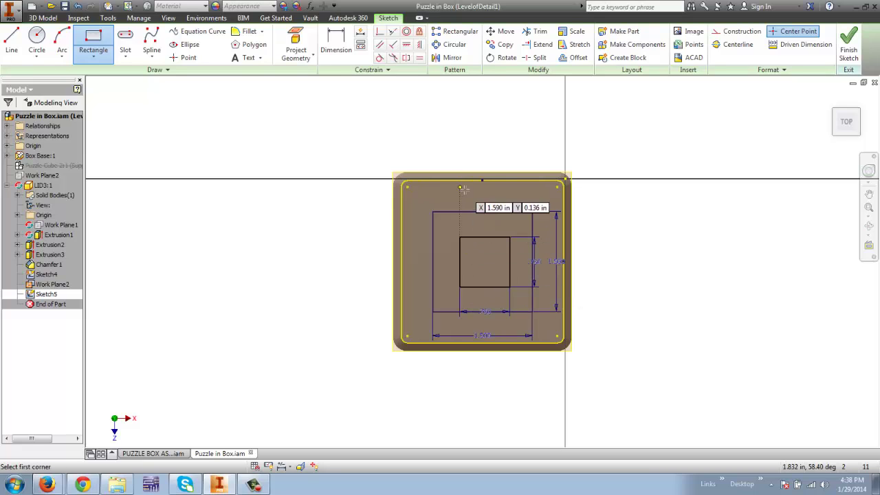
Step: Centre the small square by aligning its side midpoints with the lid edge midpoints using horizontal and vertical constraints, and finish the sketch
click(407, 46)
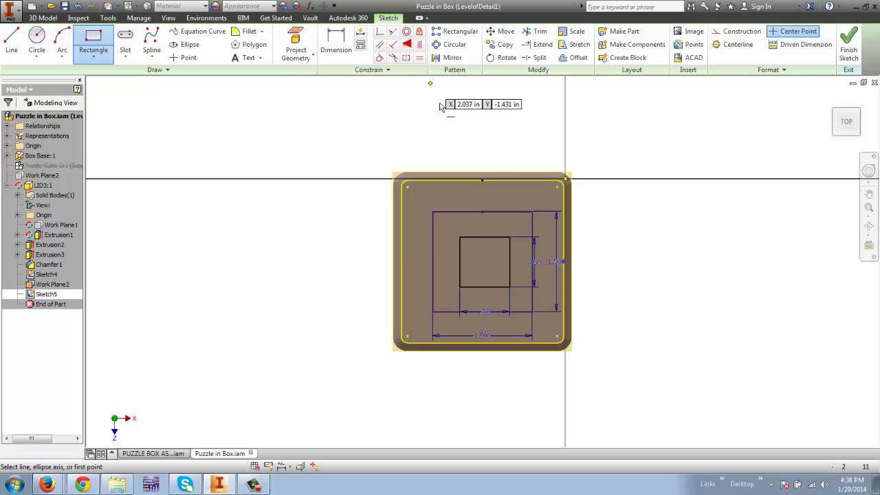
click(509, 263)
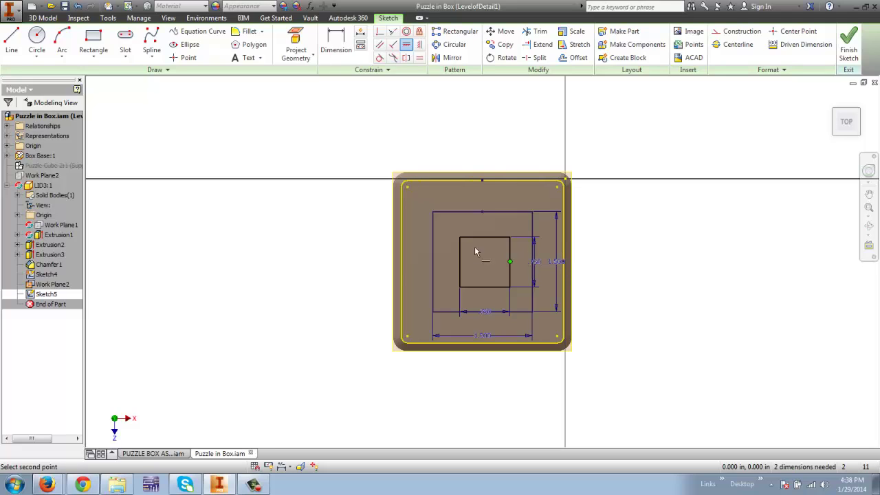
click(402, 264)
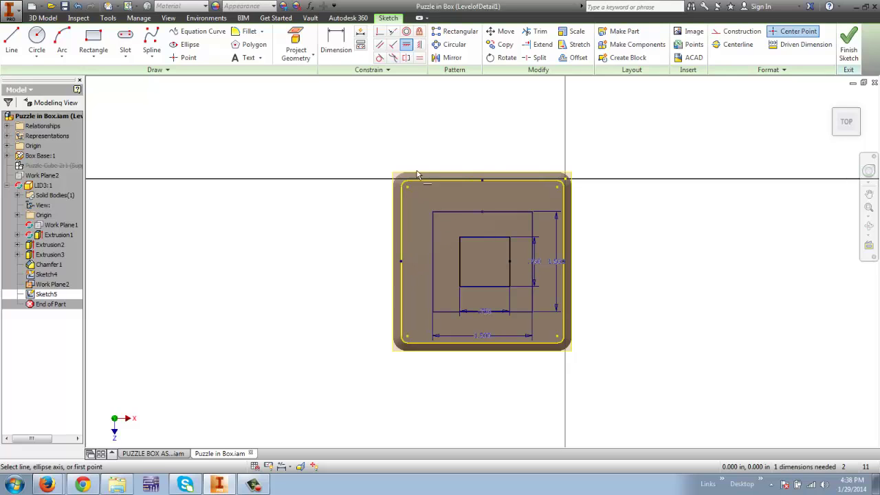
click(419, 44)
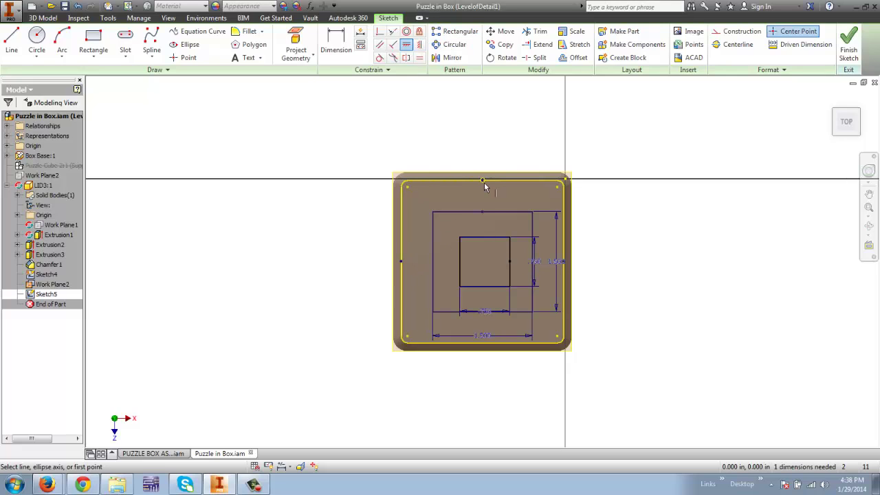
click(485, 237)
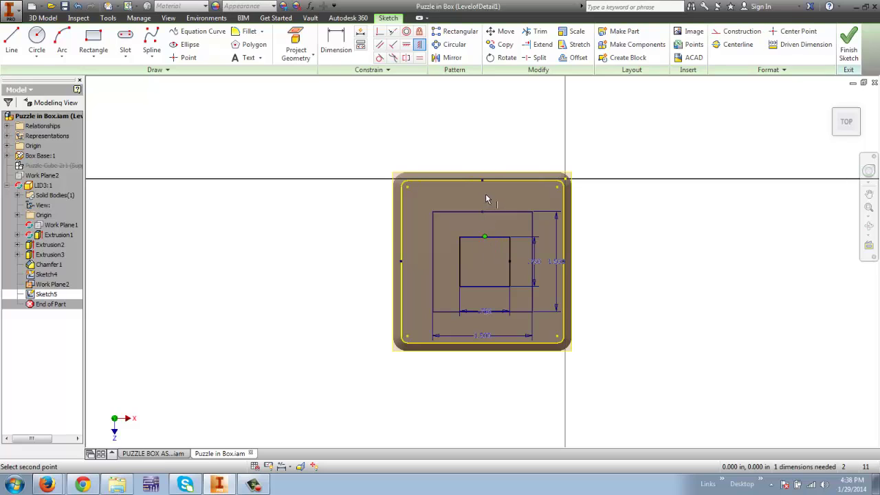
click(482, 181)
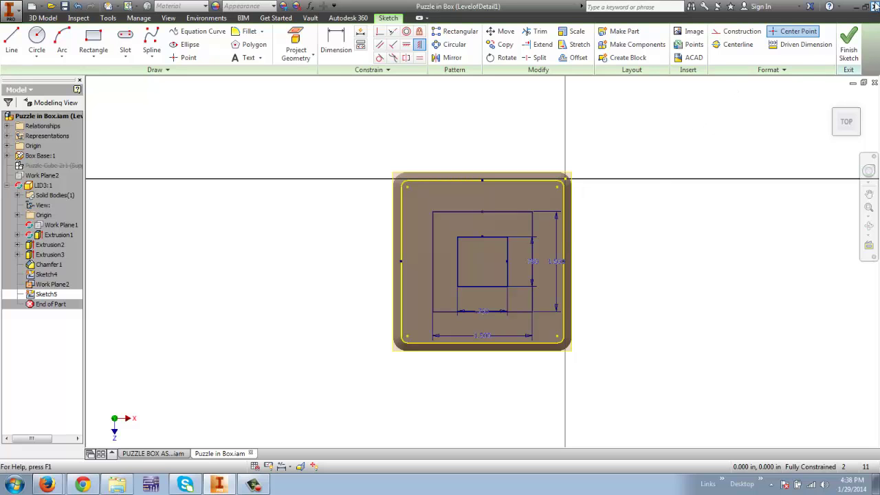
click(849, 47)
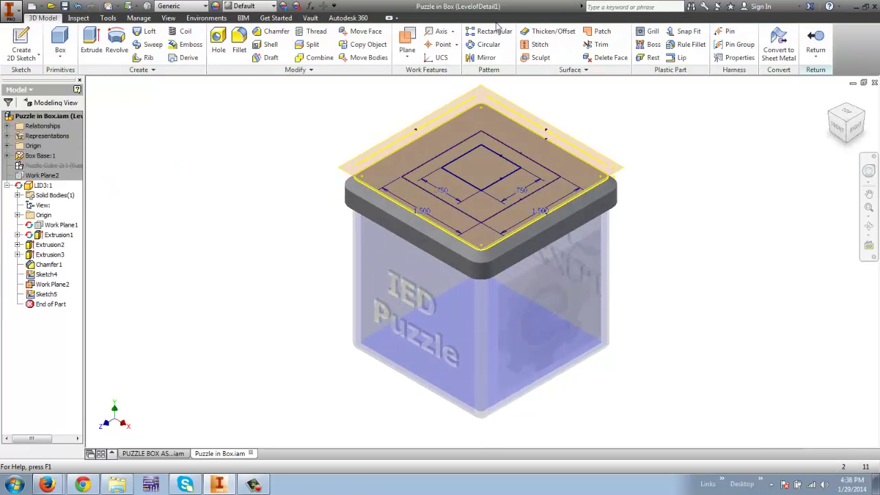
Step: Create a second work plane offset 0.15 in above the existing work plane over the lid
click(405, 43)
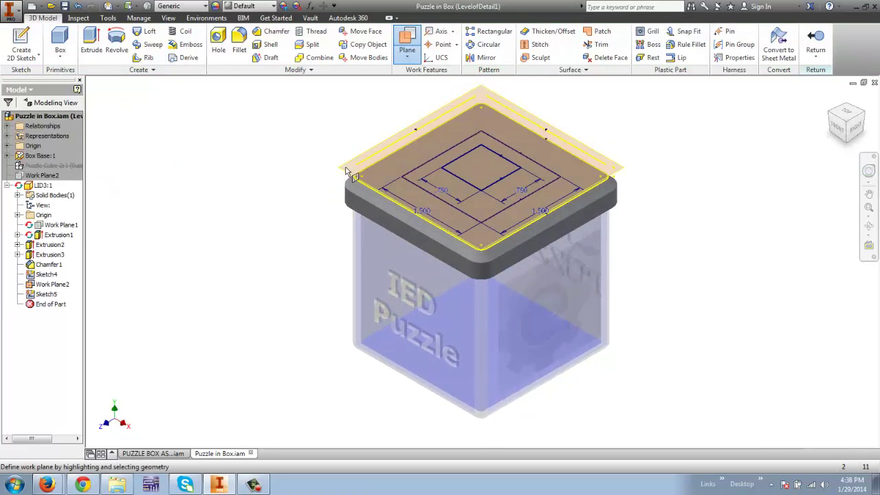
click(350, 173)
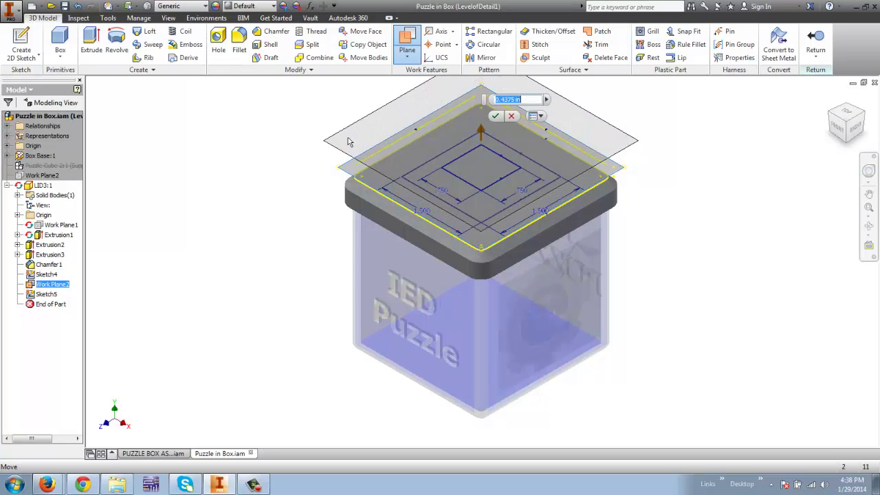
text(.15)
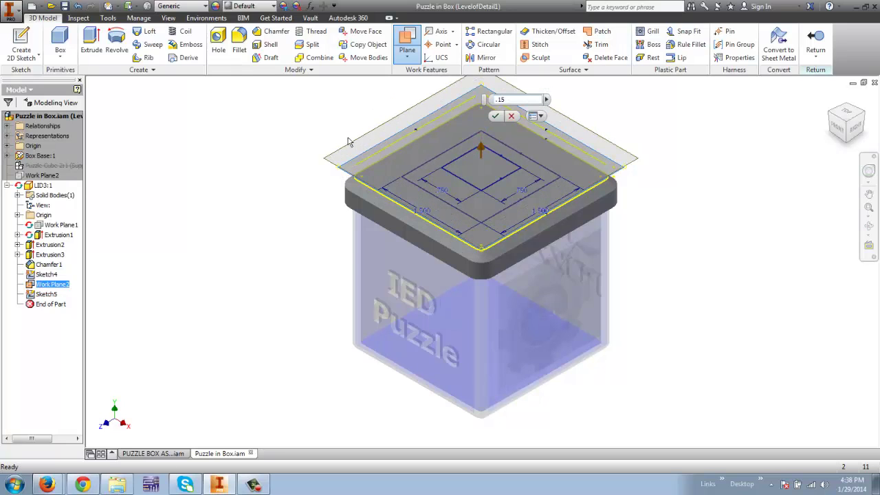
key(Return)
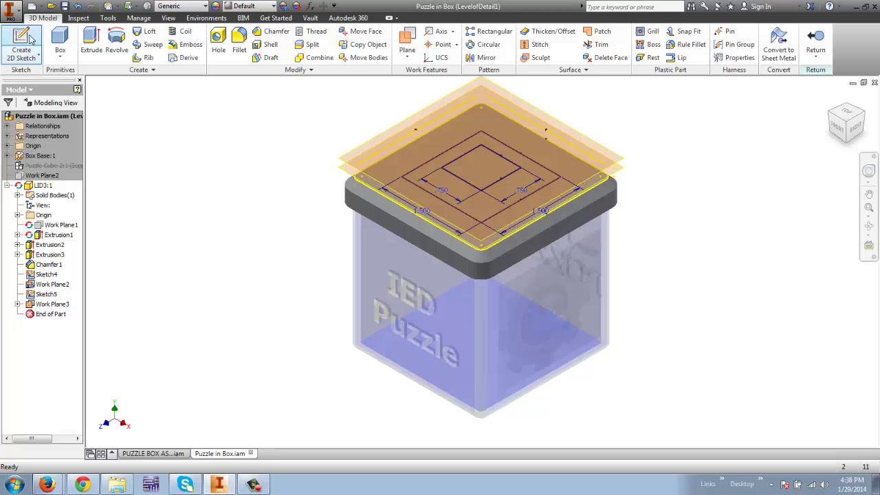
Step: Start a 2D sketch on the uppermost work plane, with the view turned upright
click(30, 39)
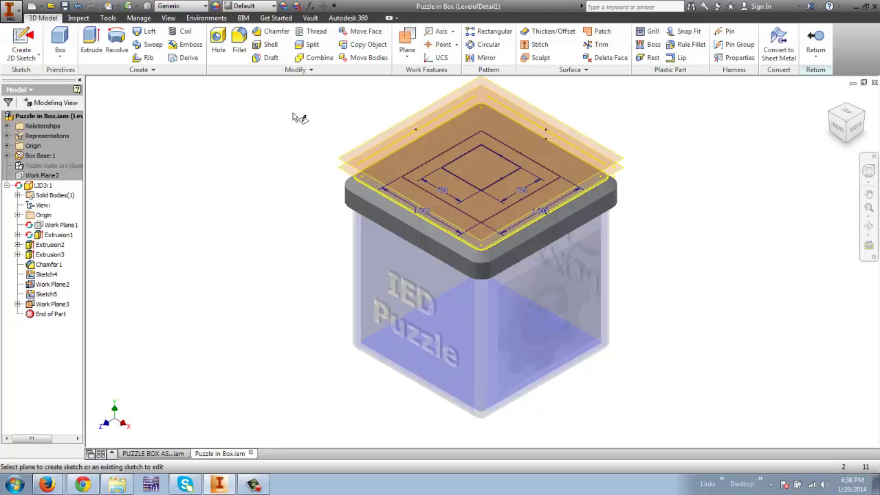
click(355, 151)
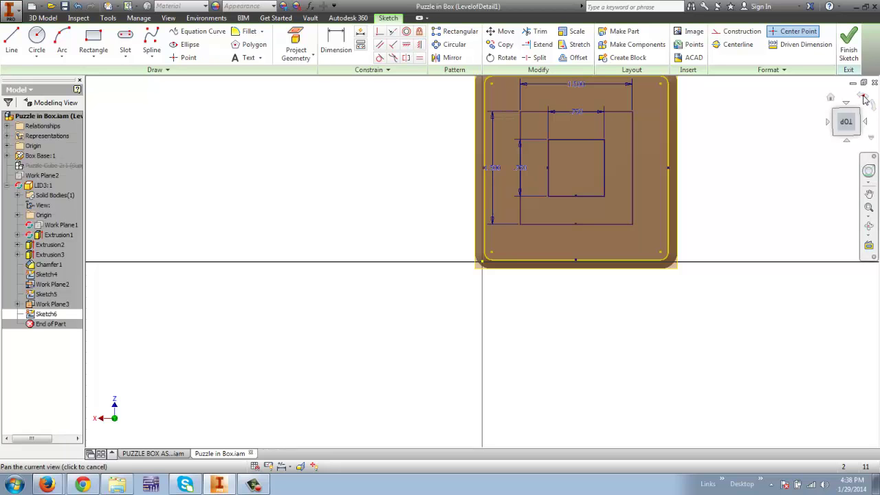
click(866, 101)
click(866, 101)
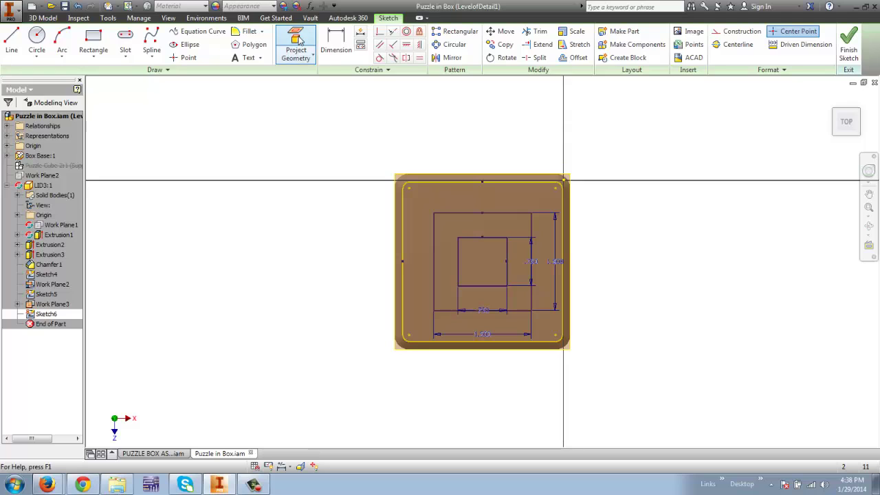
Step: Project the four sides of the 1.5 in square into the sketch and finish the sketch
click(297, 41)
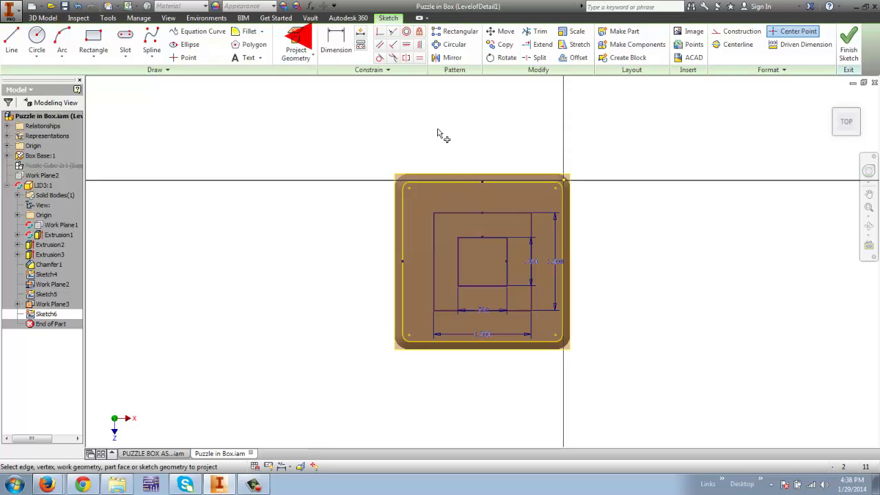
click(445, 213)
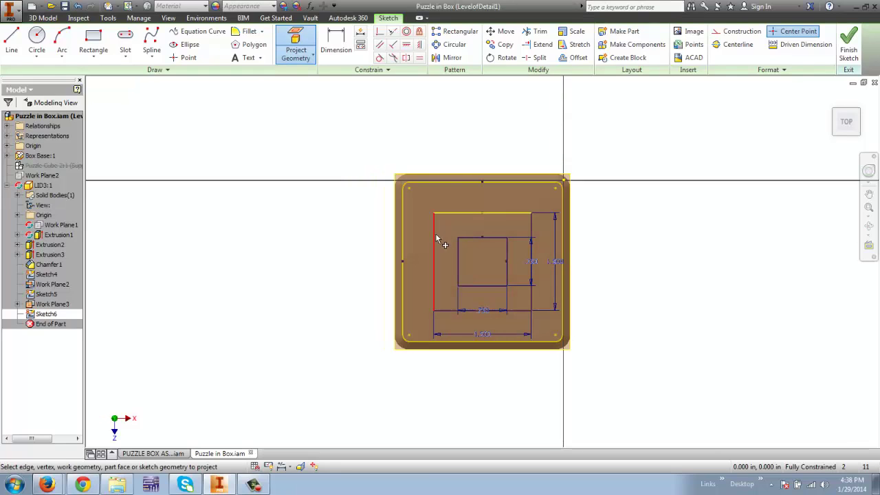
click(439, 233)
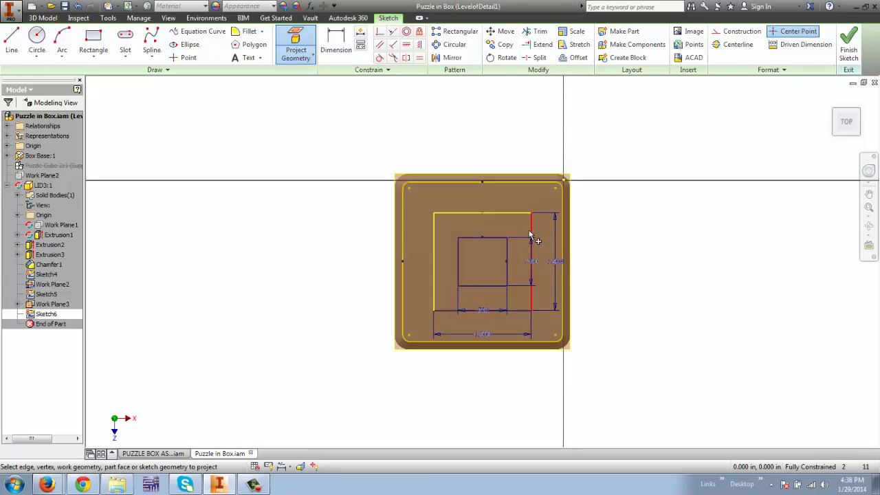
click(532, 234)
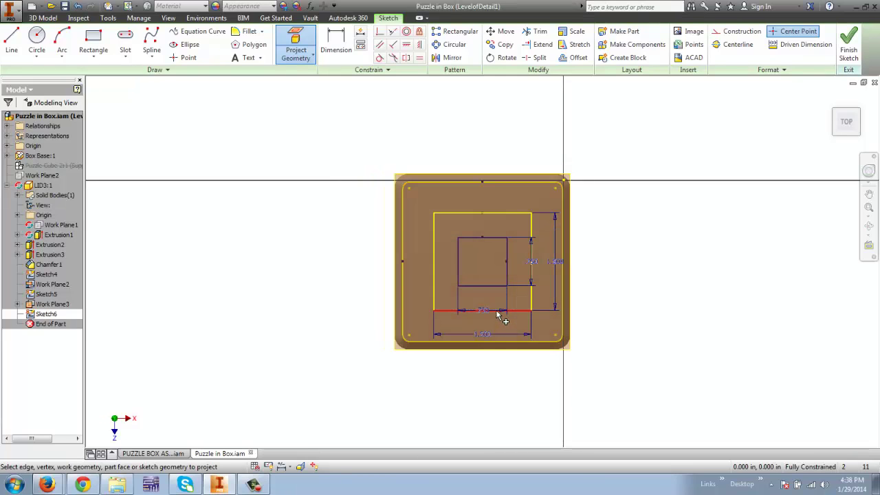
click(497, 310)
click(850, 44)
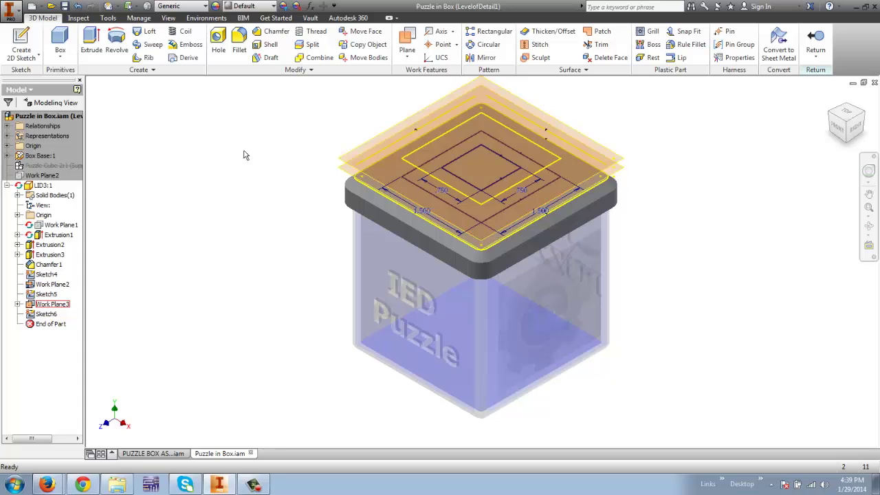
Step: Loft one solid through Sketch4, Sketch5 and Sketch6, from the lid's top face to the uppermost work plane
click(140, 35)
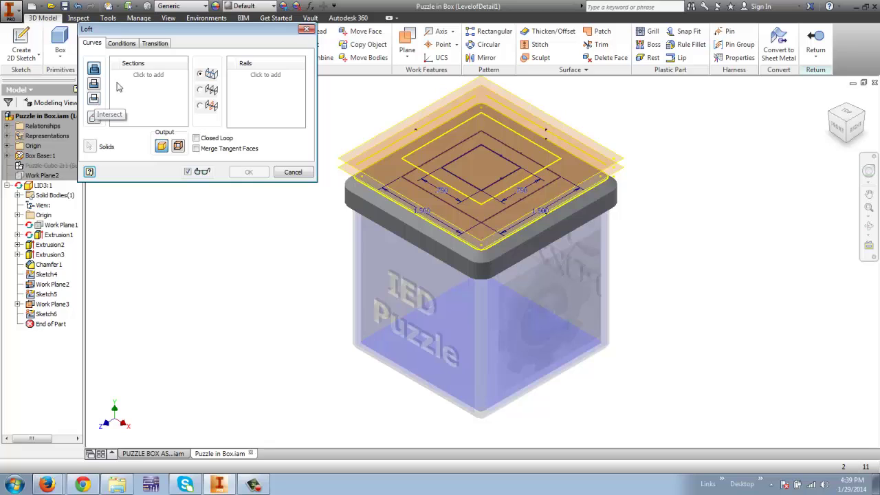
click(148, 77)
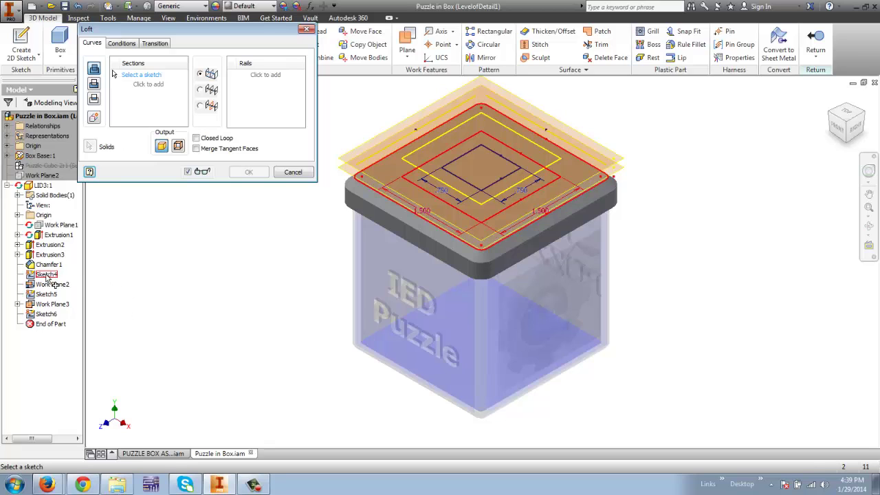
click(40, 275)
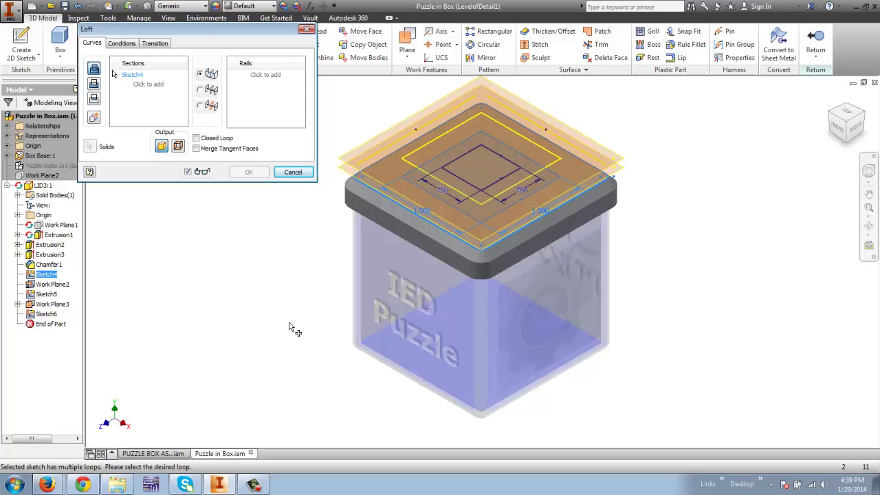
click(155, 85)
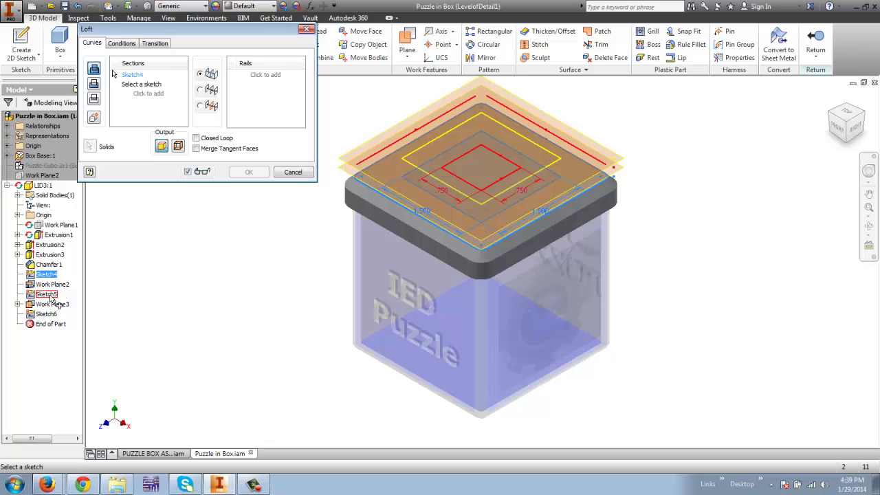
click(49, 294)
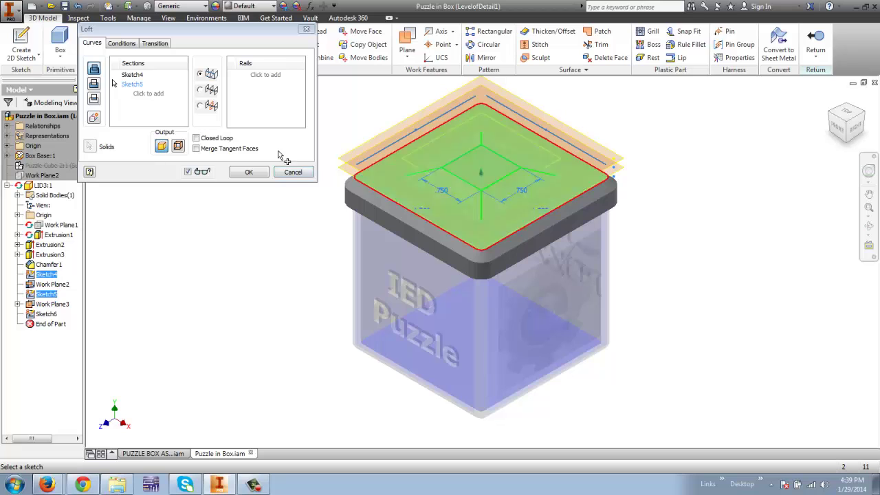
click(145, 96)
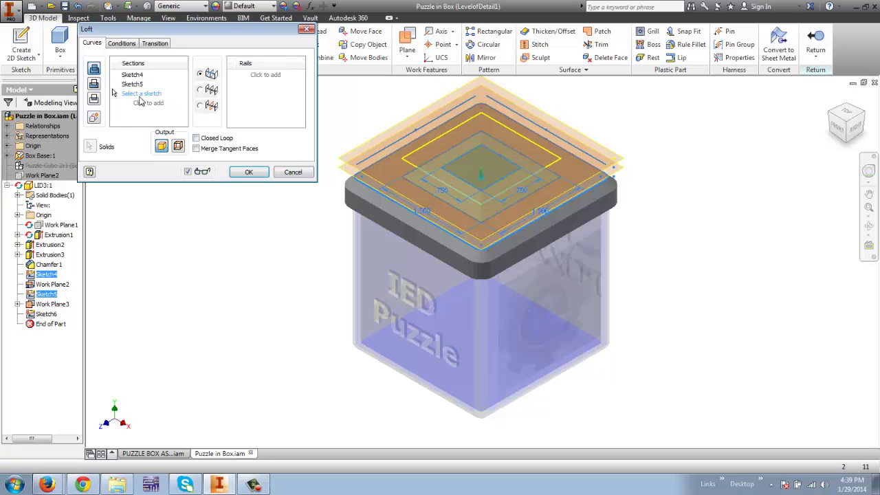
click(53, 316)
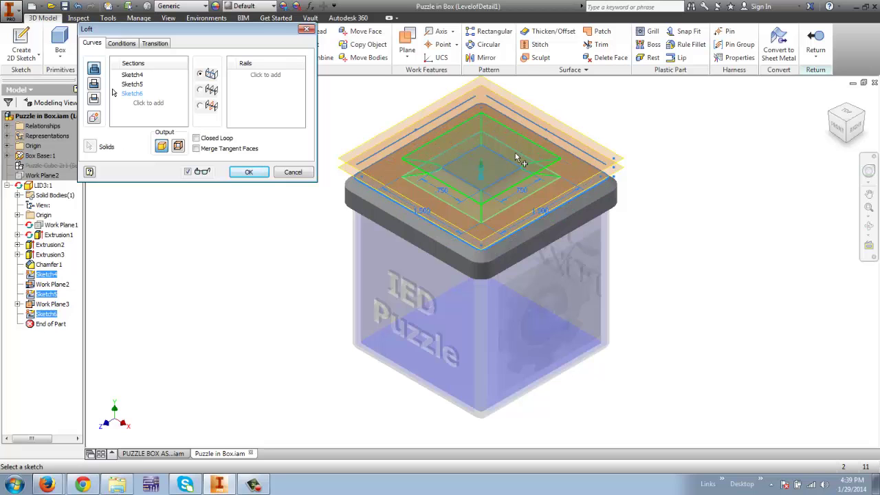
click(848, 120)
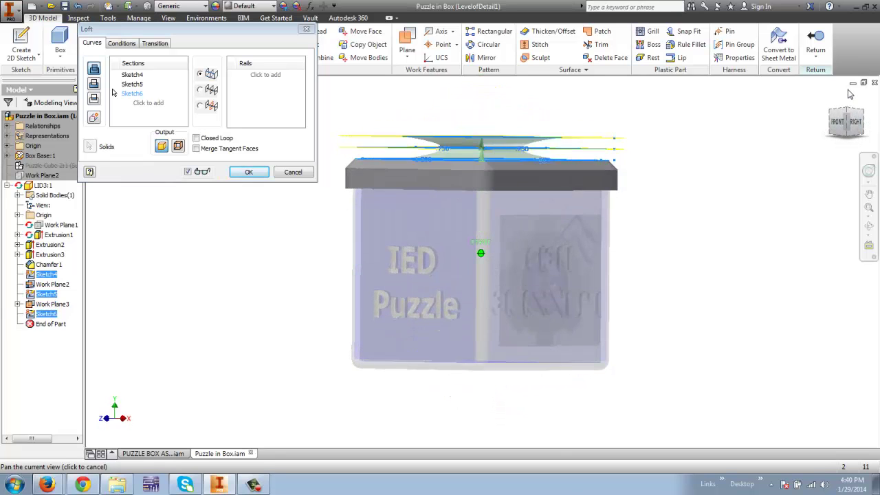
click(851, 121)
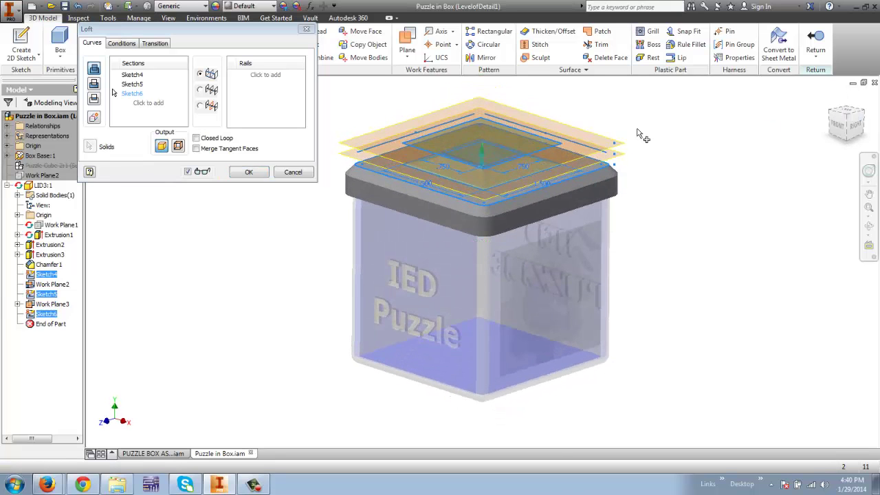
click(249, 172)
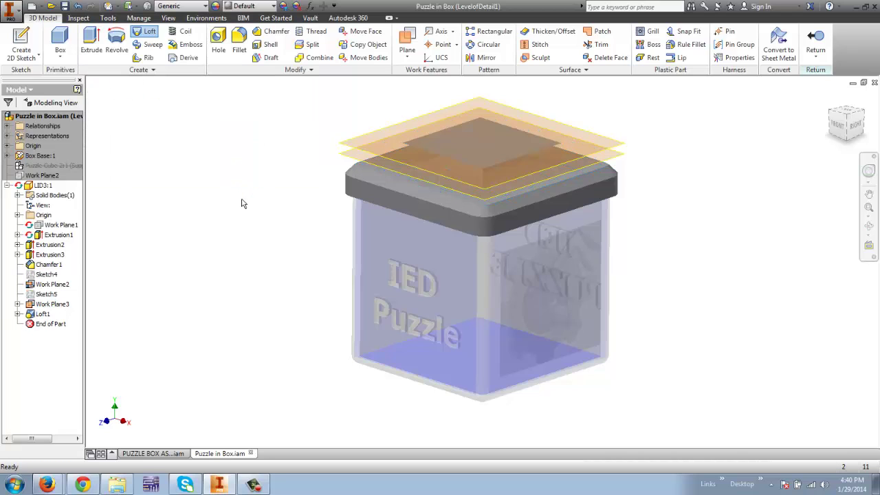
Step: Hide the two offset work planes above the lid
right_click(42, 307)
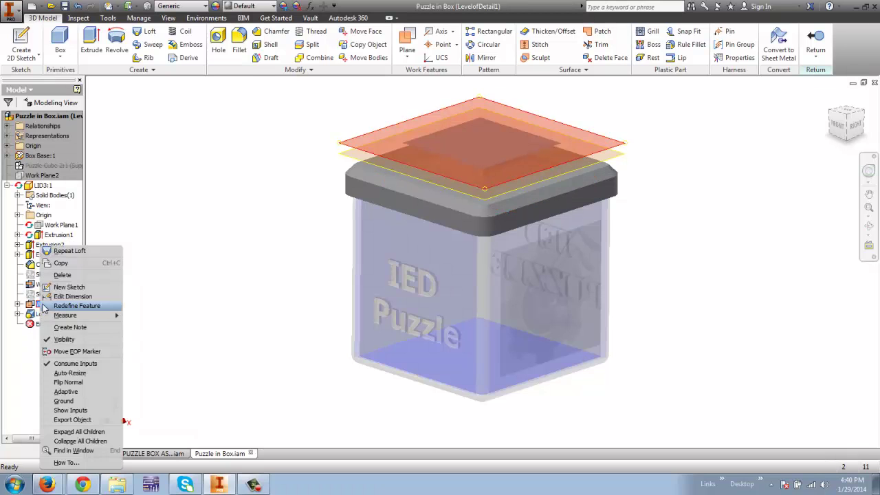
click(64, 340)
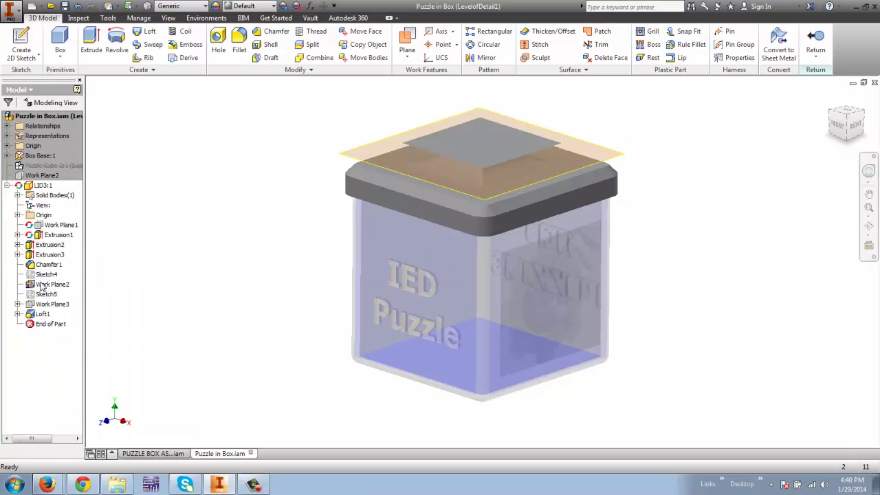
click(42, 285)
right_click(41, 285)
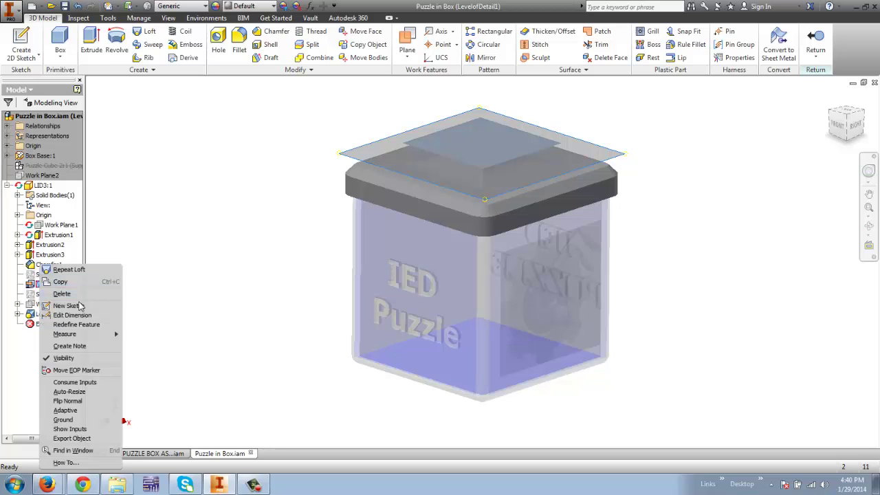
click(79, 357)
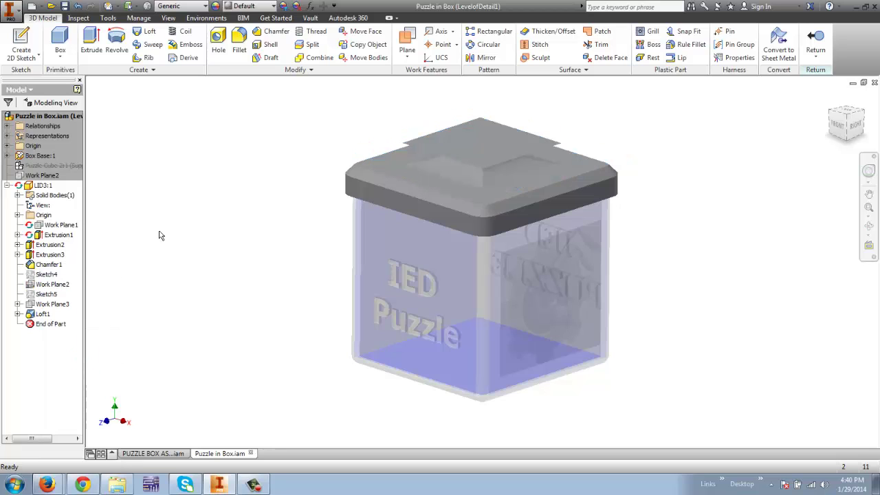
Step: Delete the three-section loft from the lid while keeping its consumed sketches
click(846, 140)
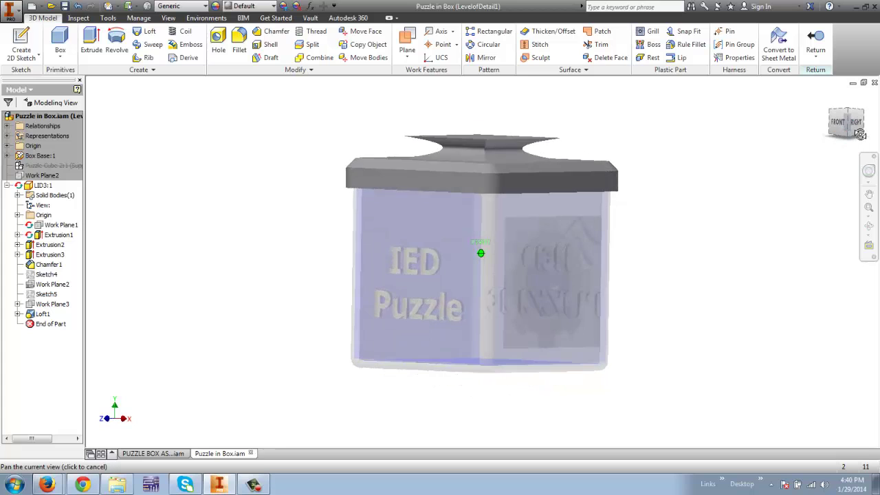
mouse_move(872, 141)
mouse_down()
mouse_move(869, 171)
mouse_move(870, 154)
mouse_up()
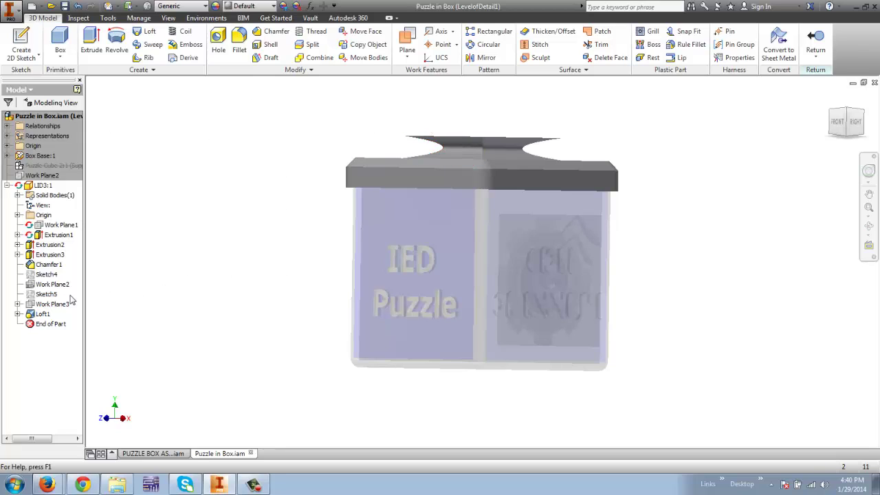
right_click(42, 316)
click(65, 347)
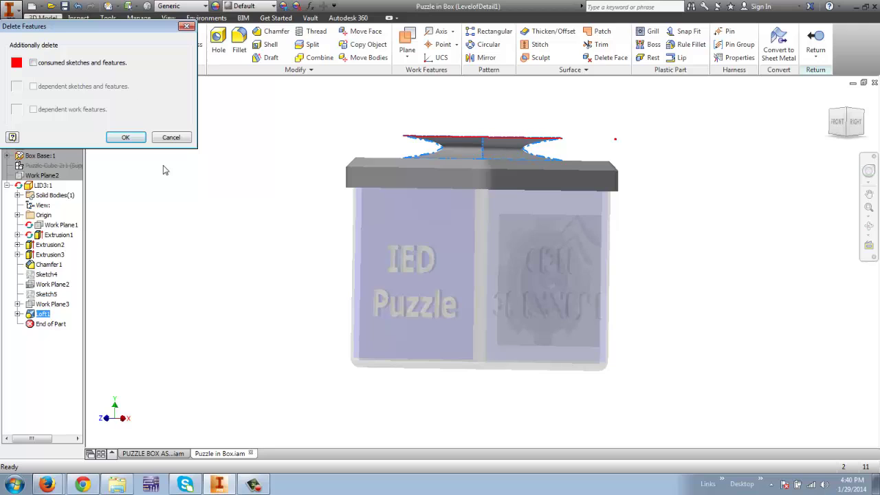
click(126, 138)
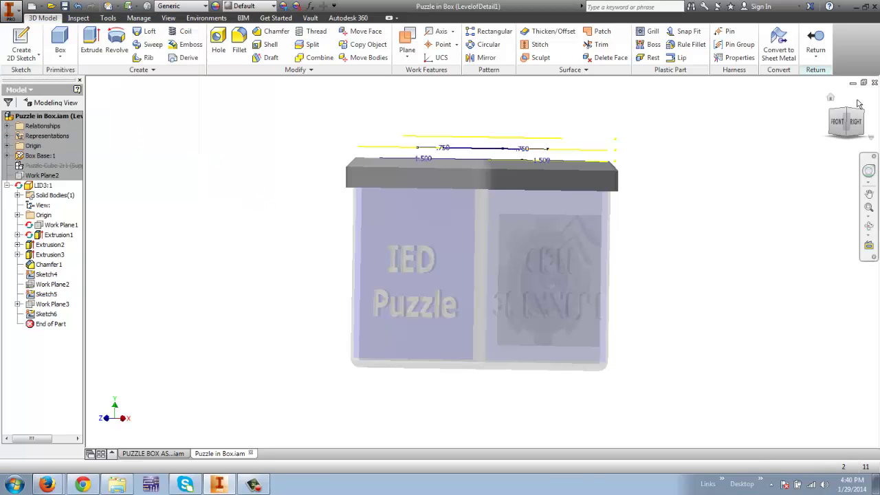
Step: Loft a solid from the 1.5 in square on the lid face to the 0.75 in square above it
drag(852, 117, 854, 136)
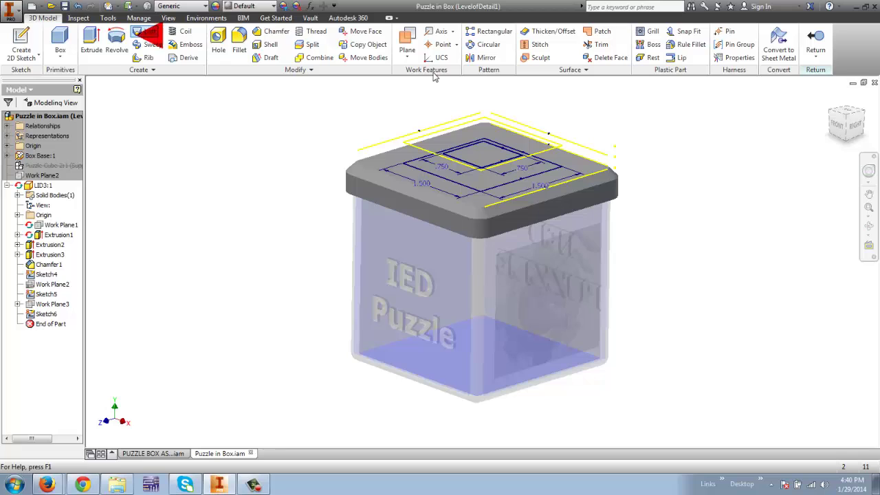
click(448, 184)
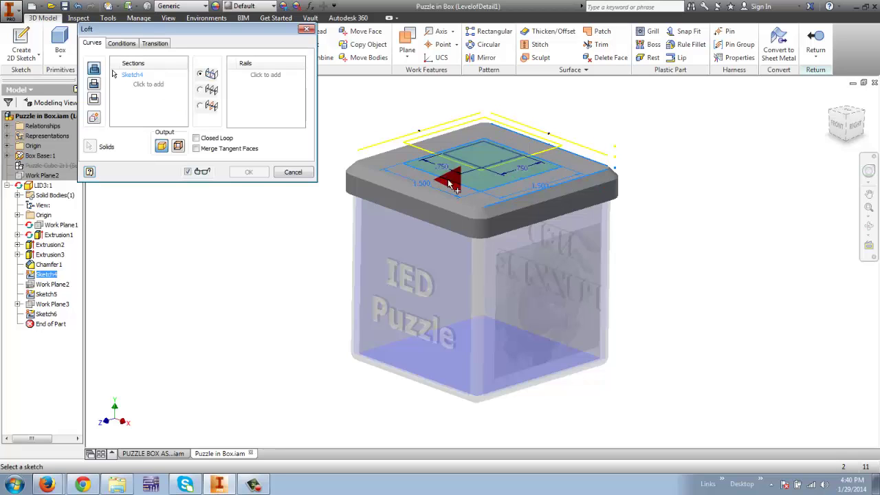
click(154, 88)
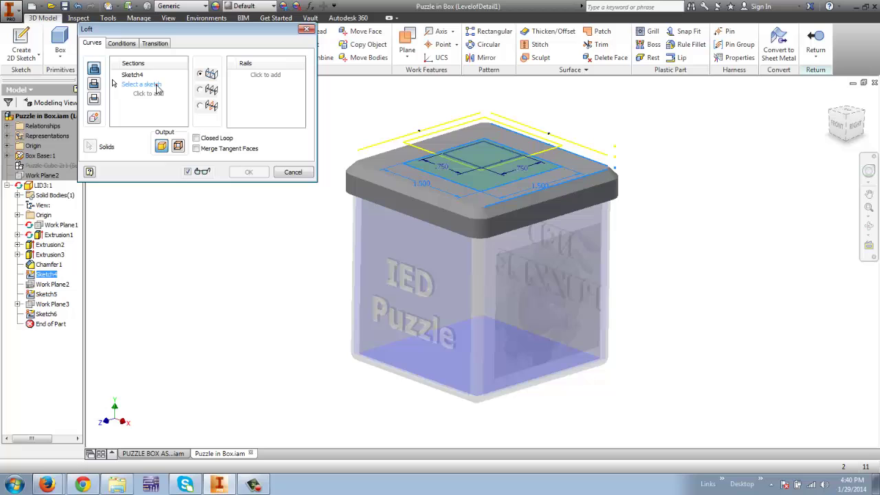
click(363, 151)
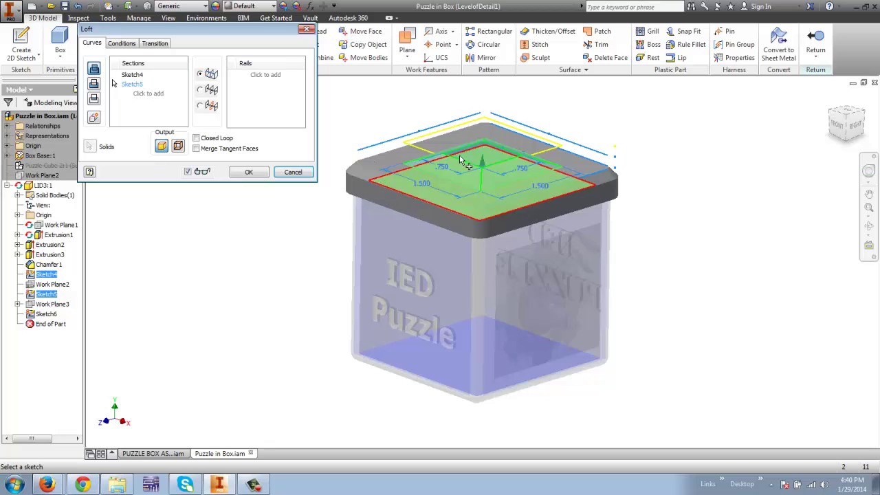
click(254, 172)
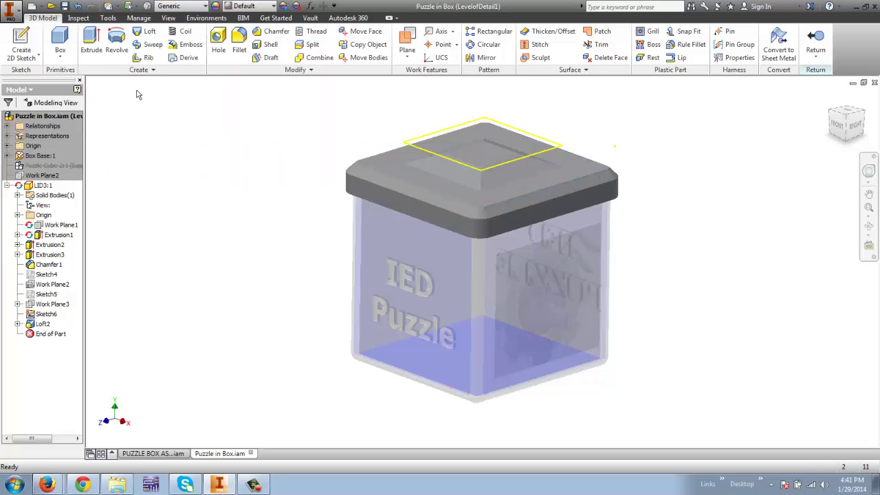
Step: Loft a solid from the top face edges of the lower loft to the Sketch6 square on the uppermost work plane
click(148, 34)
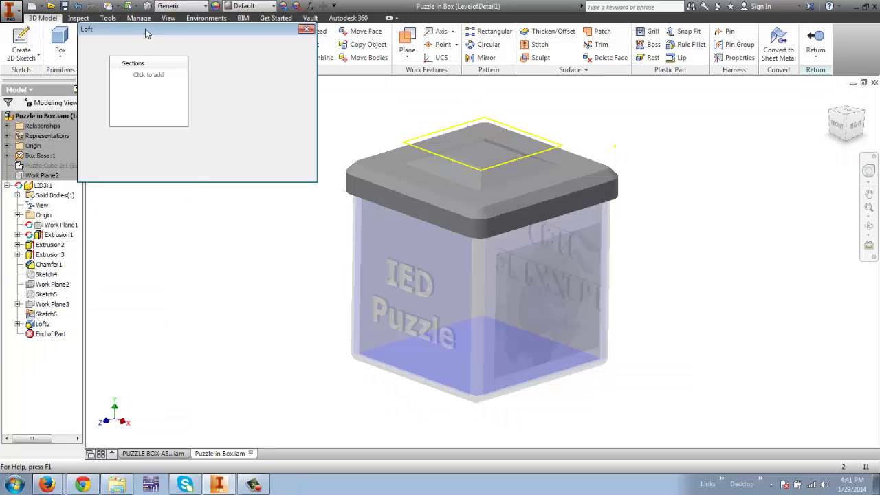
click(152, 76)
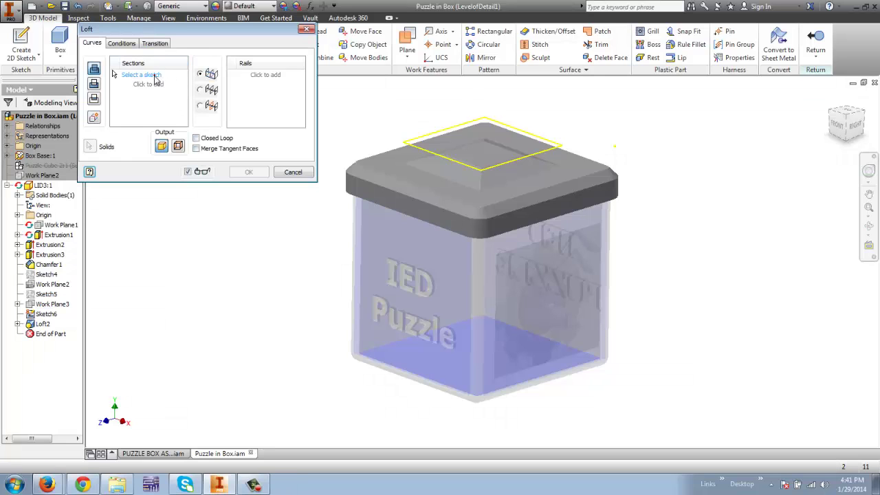
click(465, 164)
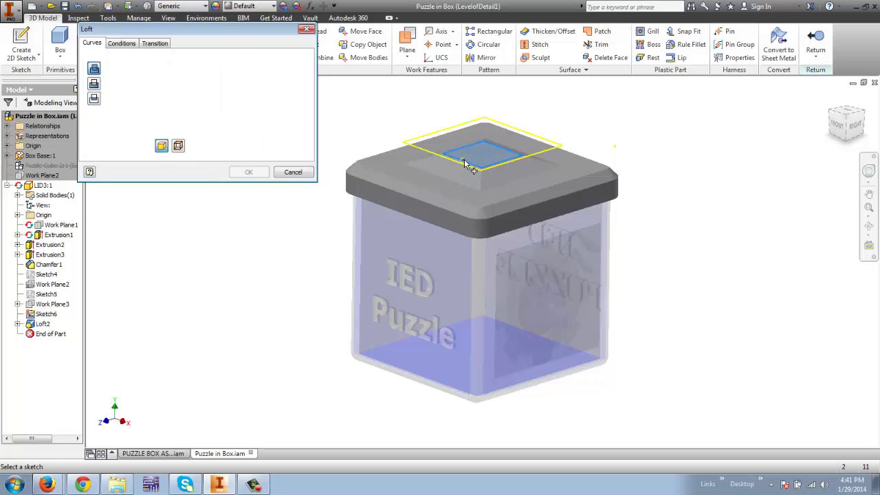
click(155, 87)
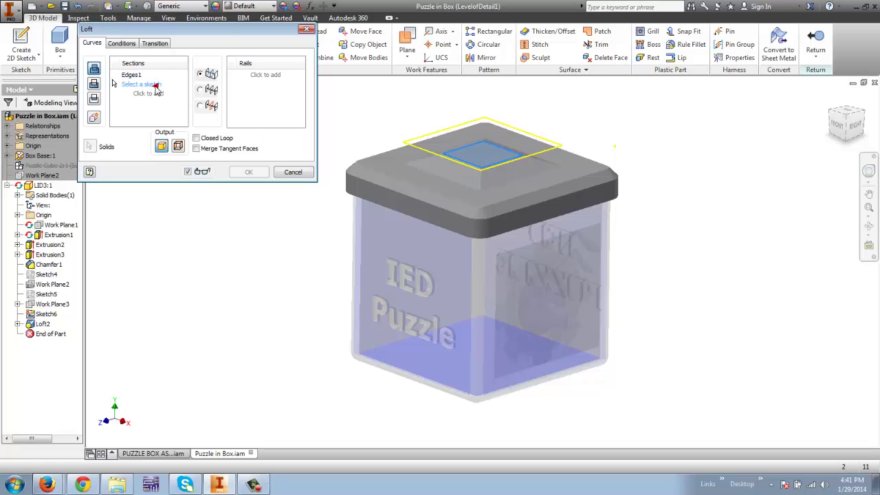
click(435, 140)
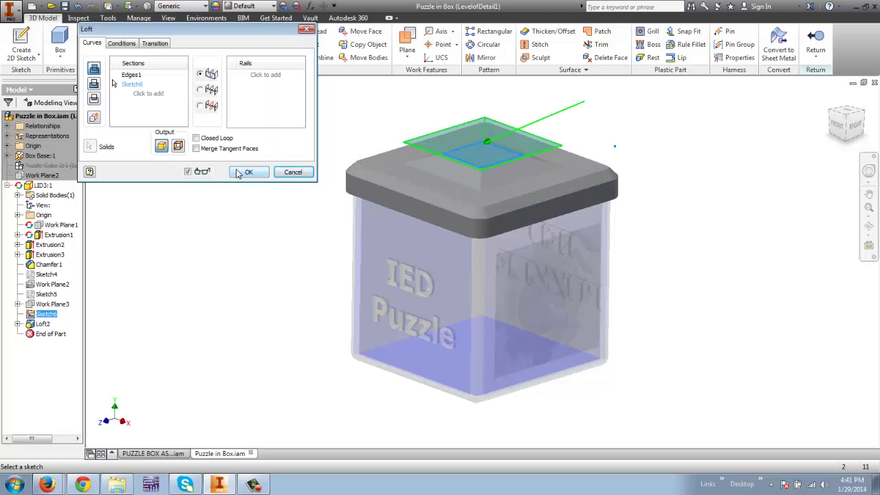
click(249, 174)
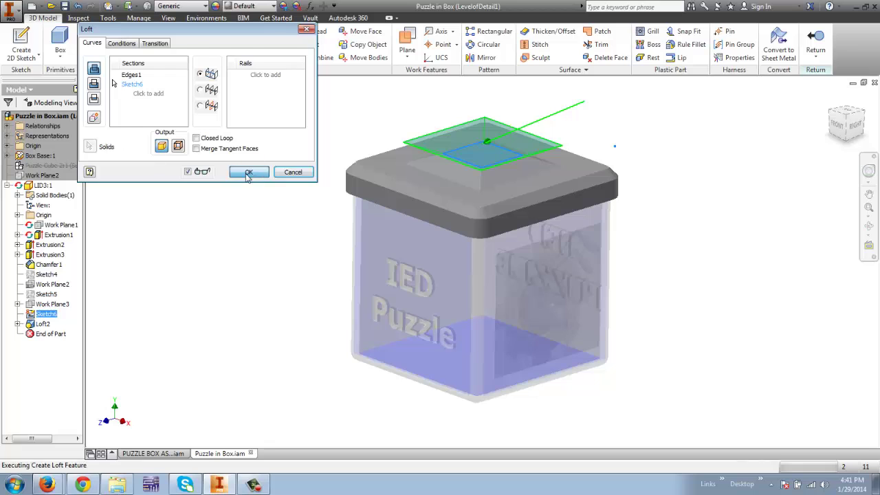
click(847, 128)
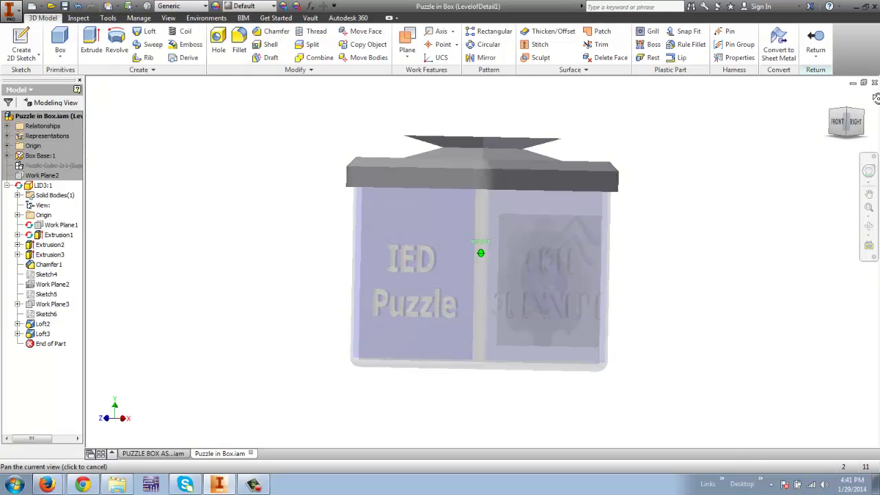
mouse_move(877, 99)
mouse_down()
mouse_move(879, 82)
mouse_move(879, 117)
mouse_move(879, 99)
mouse_move(879, 109)
mouse_move(836, 130)
mouse_up()
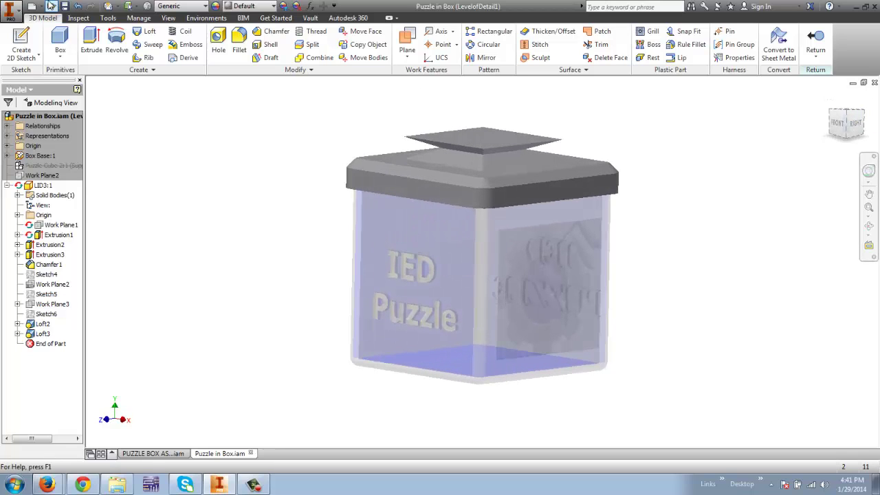
Step: Undo the two separate lofts and the deletion of the three-section loft on the lid
click(78, 6)
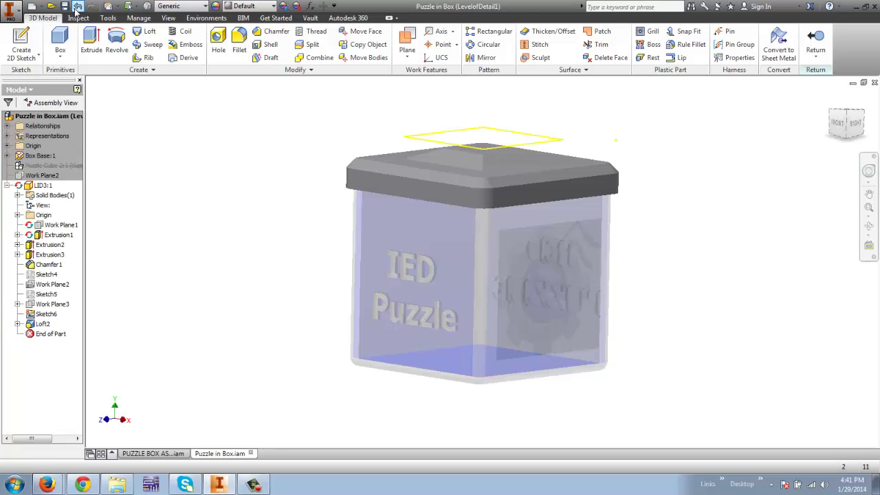
click(78, 6)
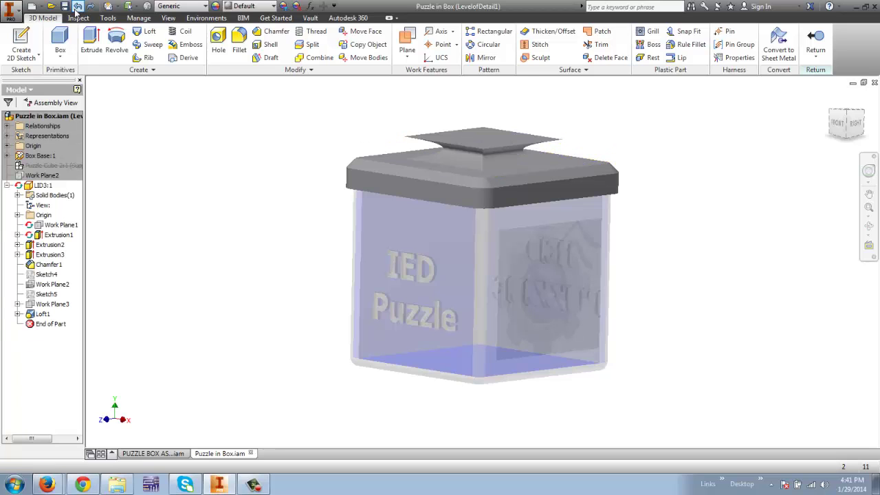
Step: Inspect the lid's three-section lofted handle from the front, and finish editing the lid to return to the assembly
click(851, 128)
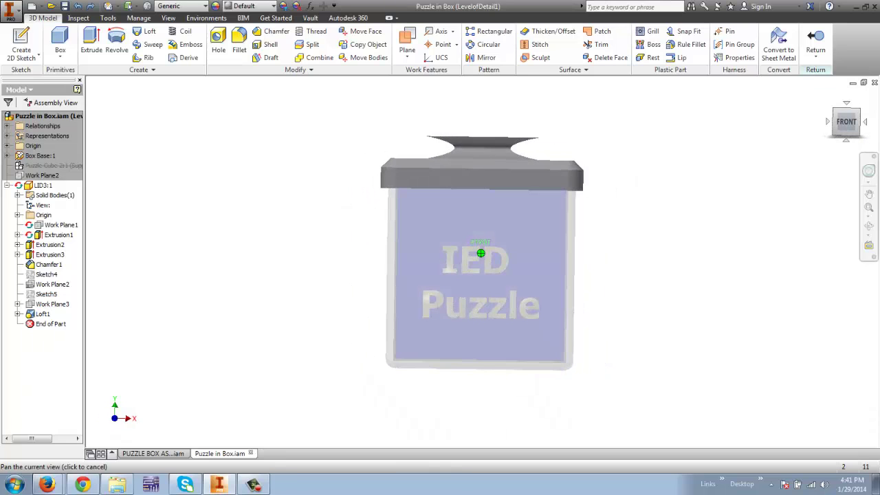
drag(847, 123, 823, 129)
mouse_move(341, 114)
shift+middle_down()
mouse_move(351, 145)
mouse_move(351, 127)
shift+middle_up()
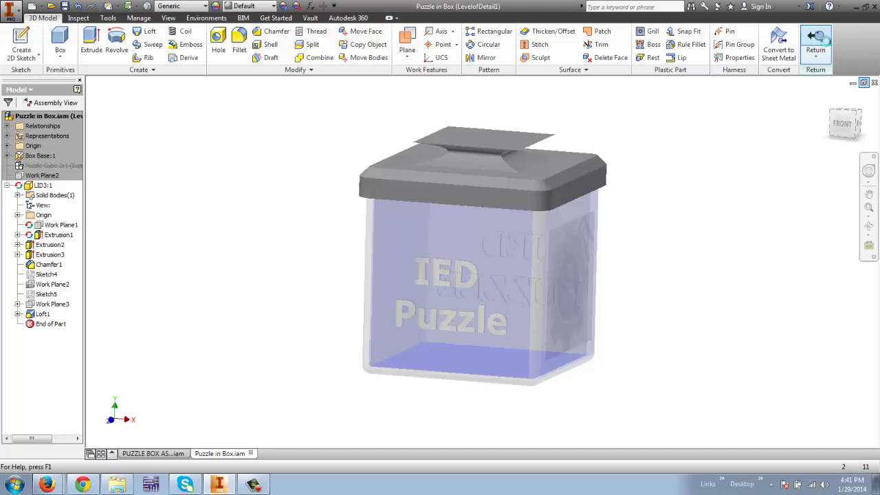
click(822, 38)
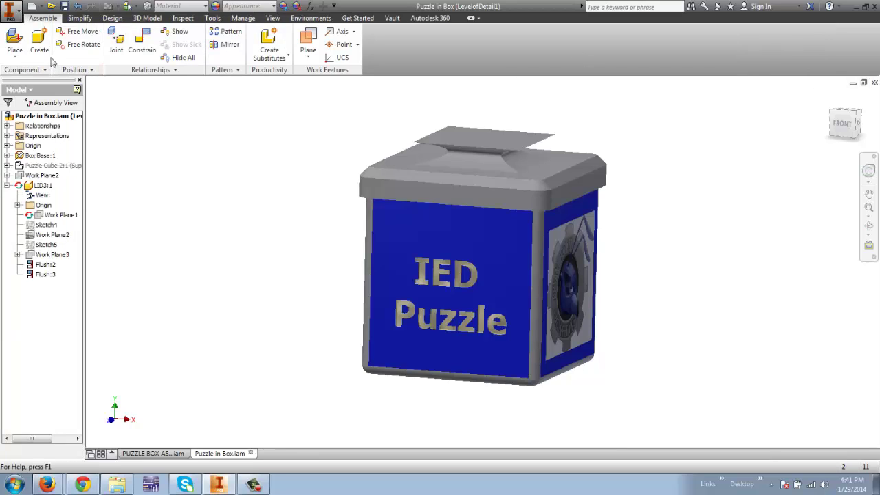